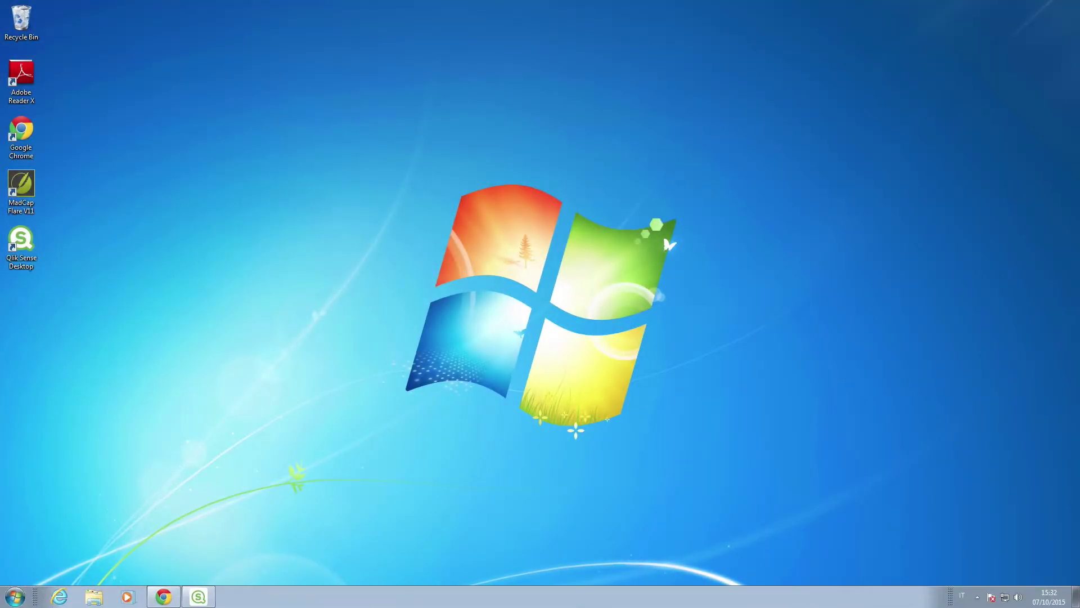
Step: Browse to My Documents > Qlik > Sense > Apps and copy Sales Discovery.qvf
click(10, 601)
click(168, 444)
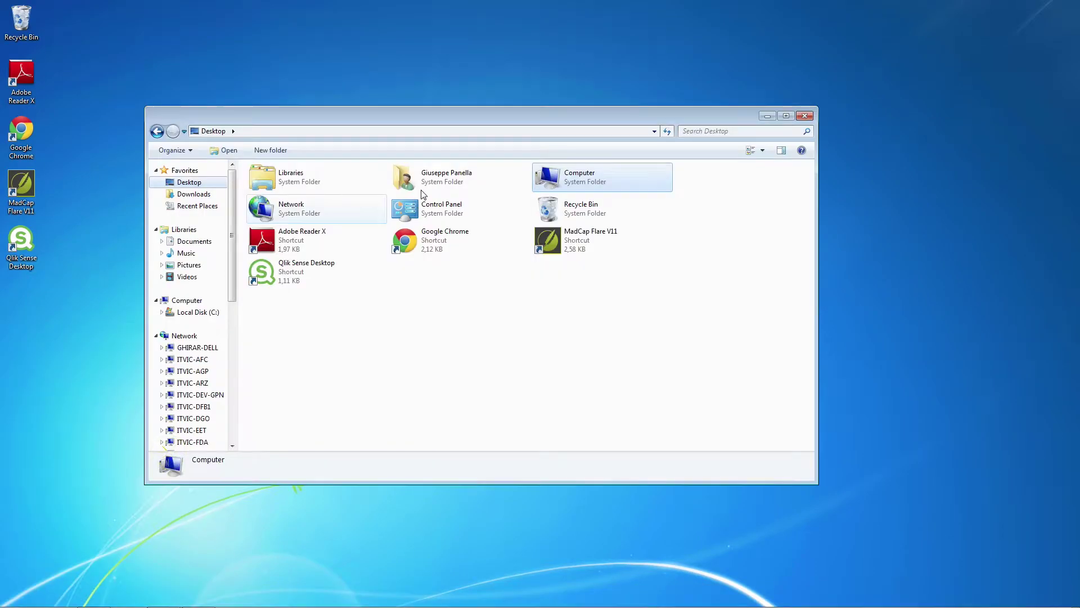
double_click(430, 177)
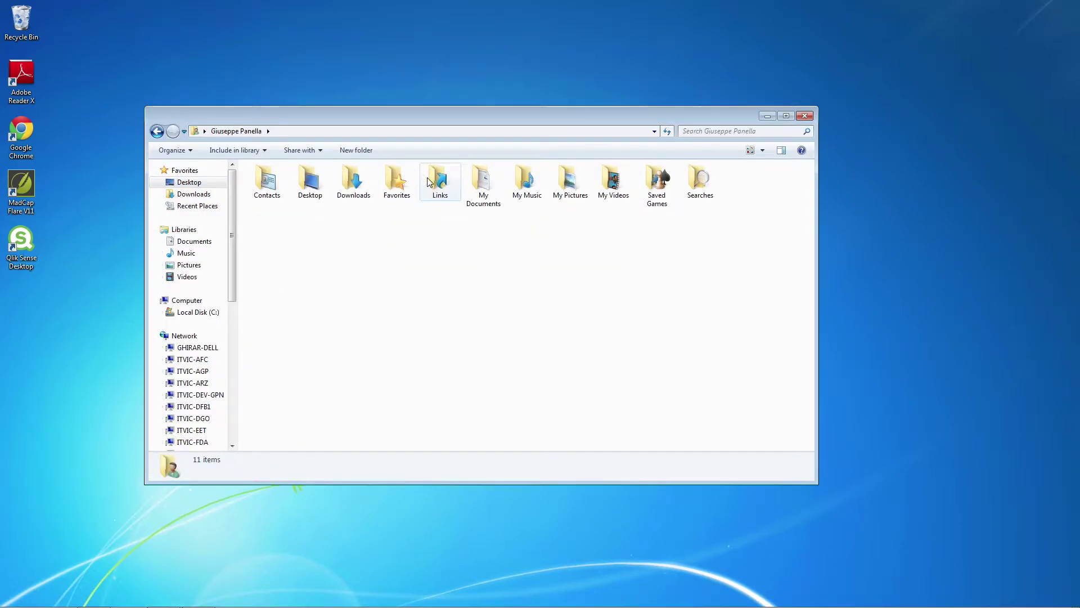
double_click(477, 180)
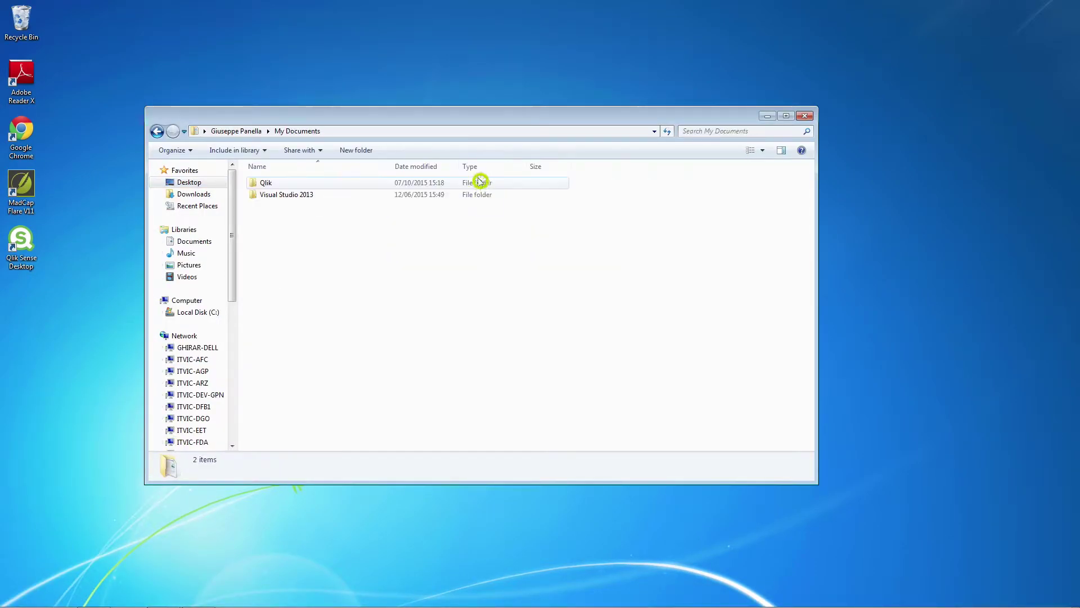
double_click(263, 182)
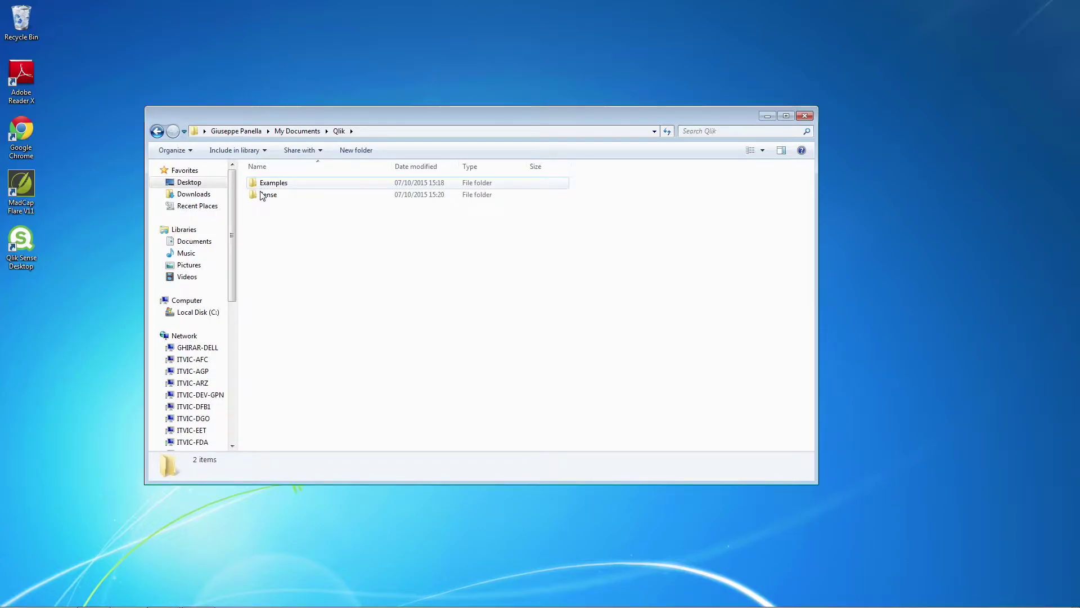
double_click(264, 194)
double_click(265, 183)
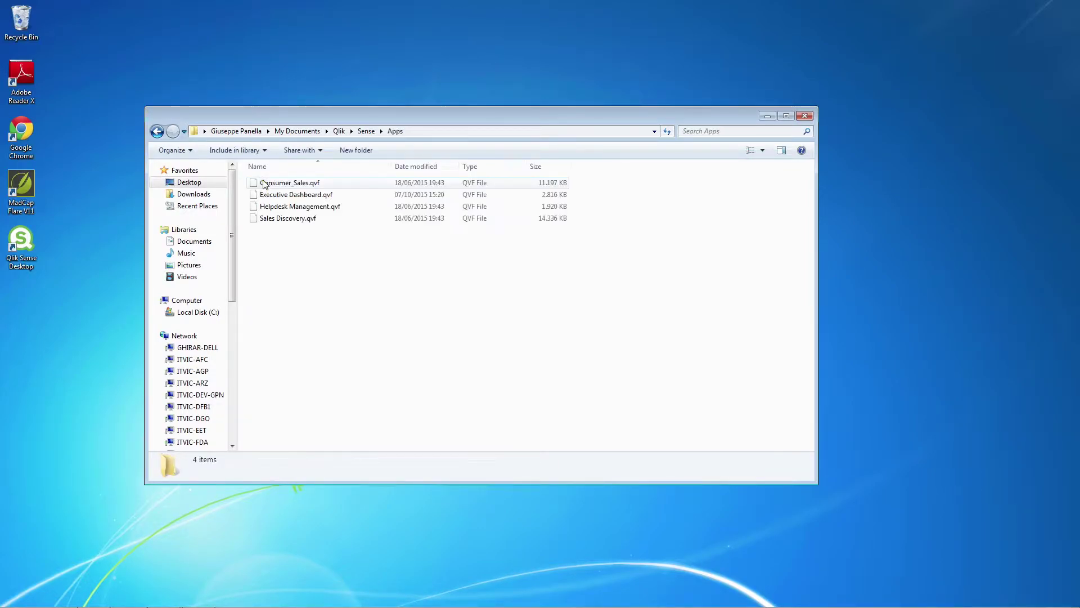
click(289, 220)
double_click(289, 221)
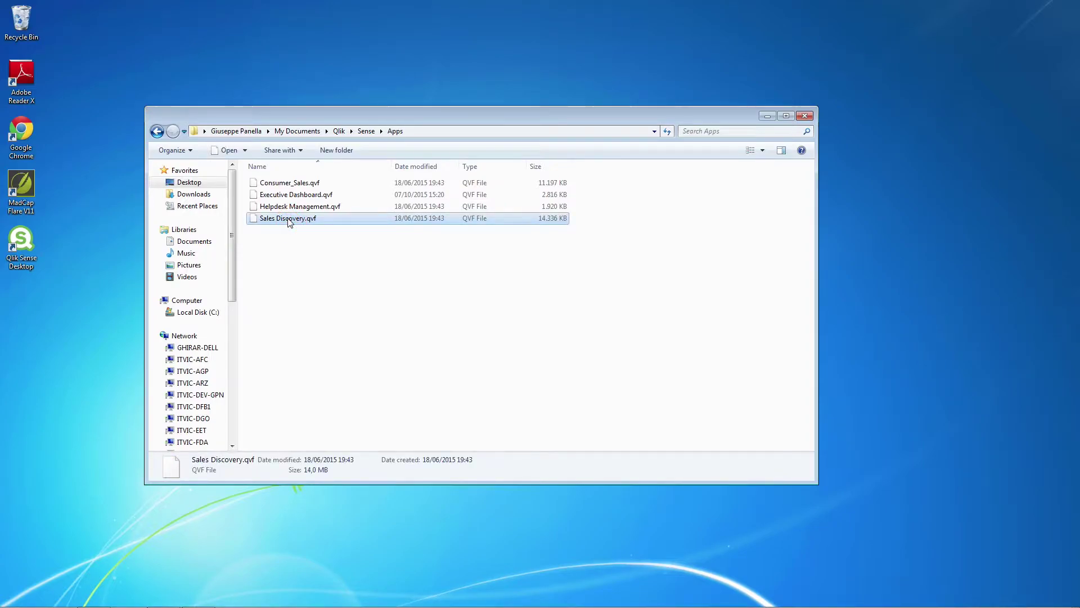
right_click(285, 223)
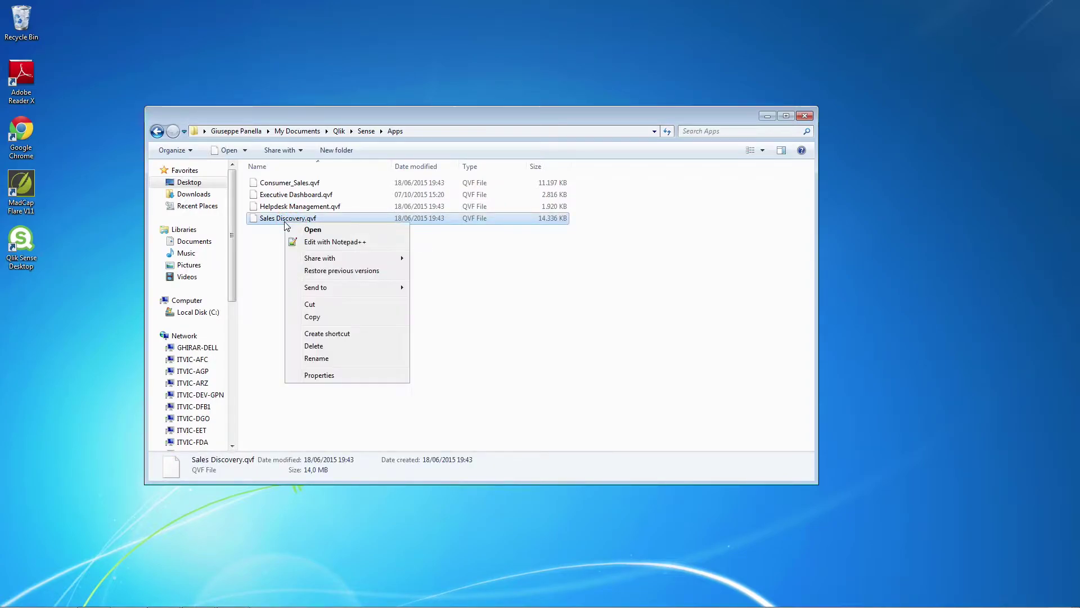
click(327, 318)
Step: Paste Sales Discovery.qvf onto the remote server's desktop
mouse_move(272, 604)
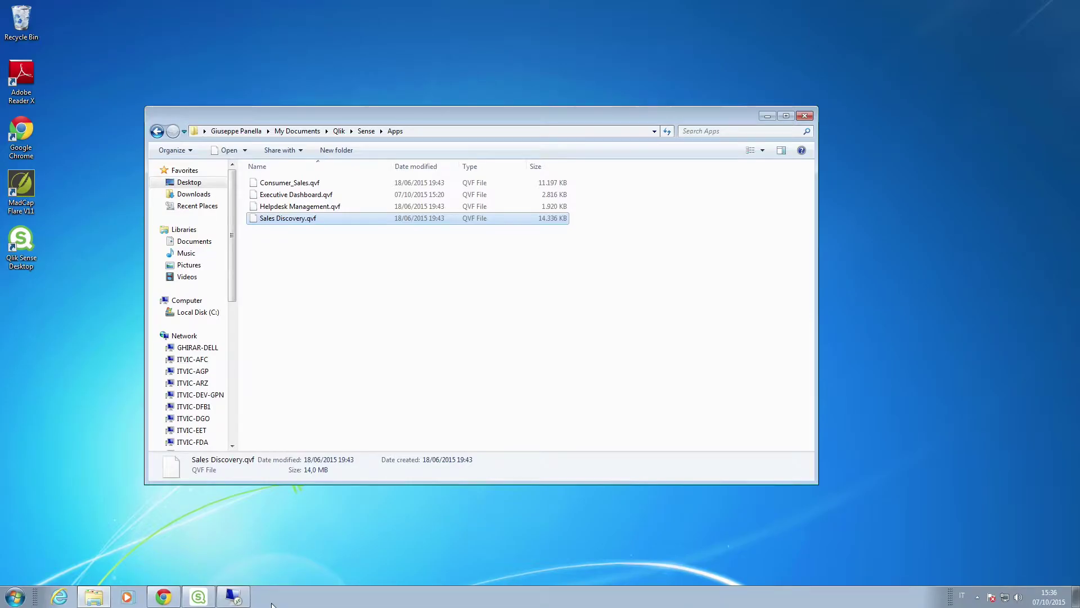
click(233, 596)
right_click(318, 413)
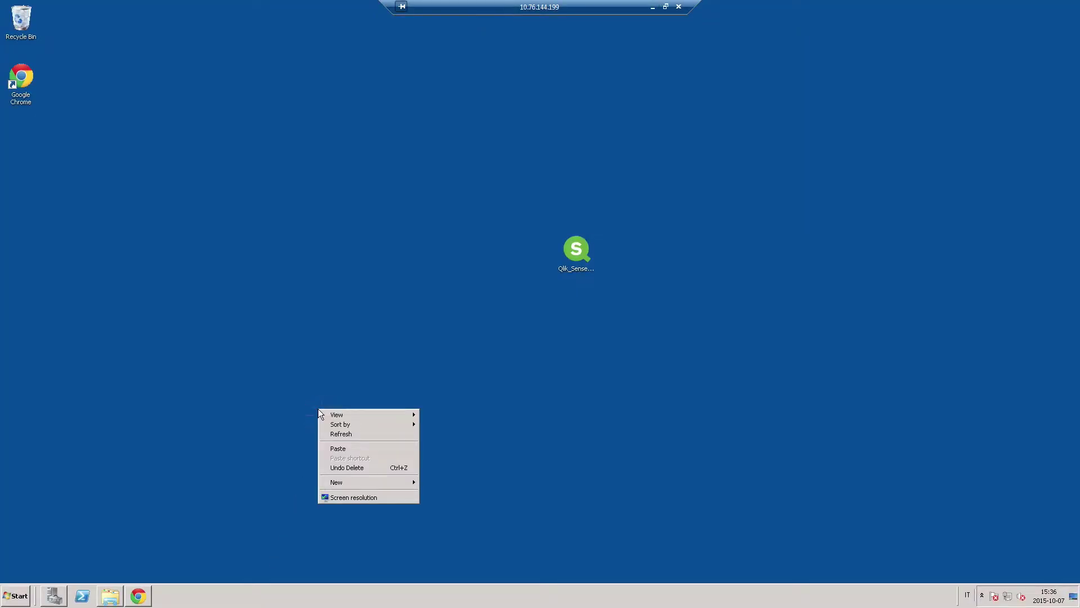
click(337, 449)
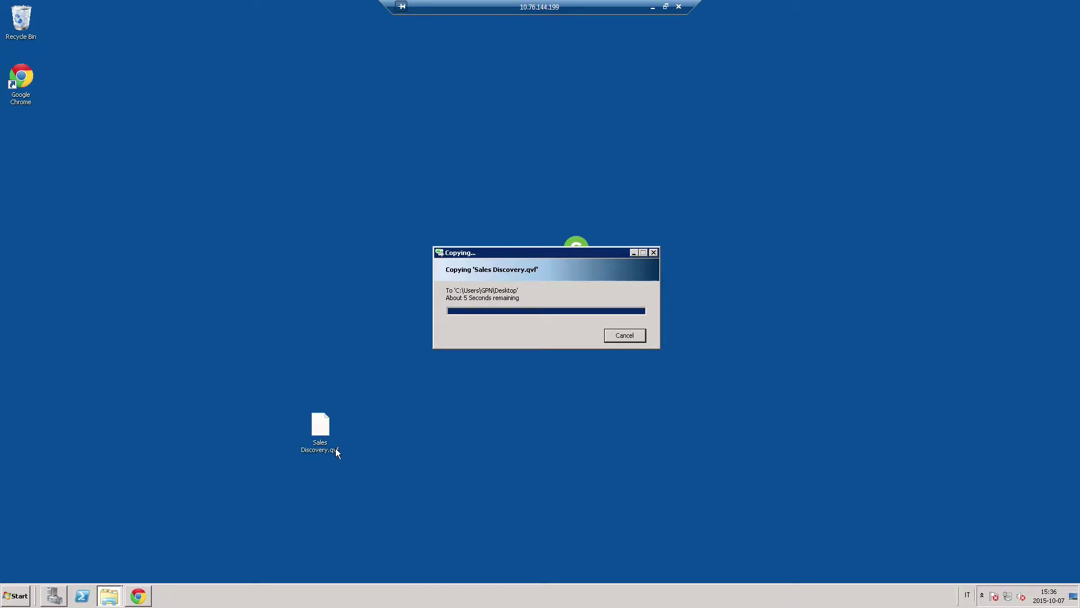
Step: Import Sales Discovery.qvf from the server Desktop as a new app in the Apps list
click(138, 595)
click(51, 91)
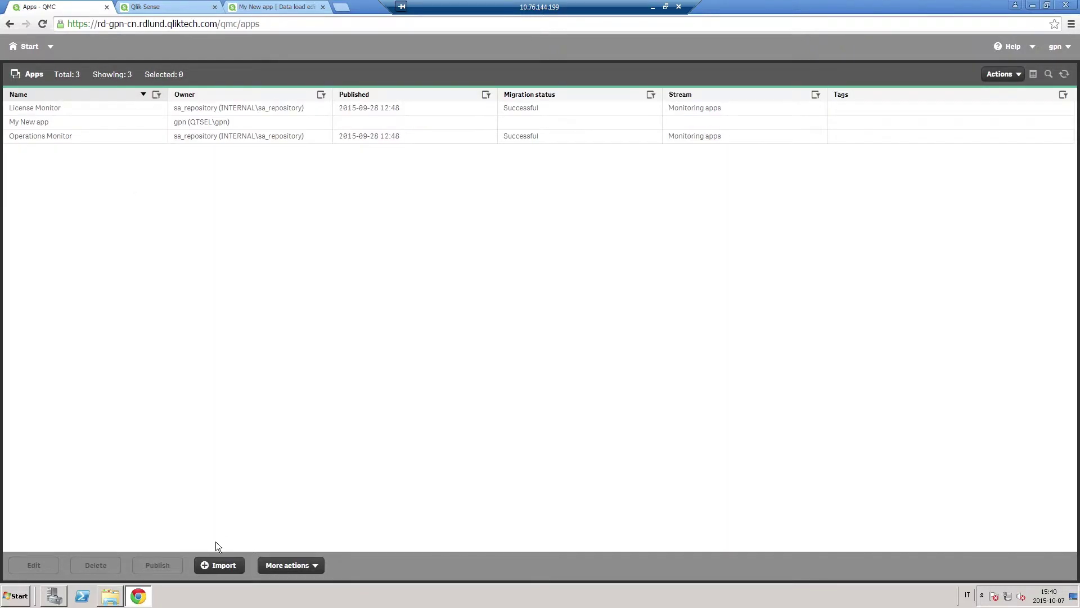
click(218, 566)
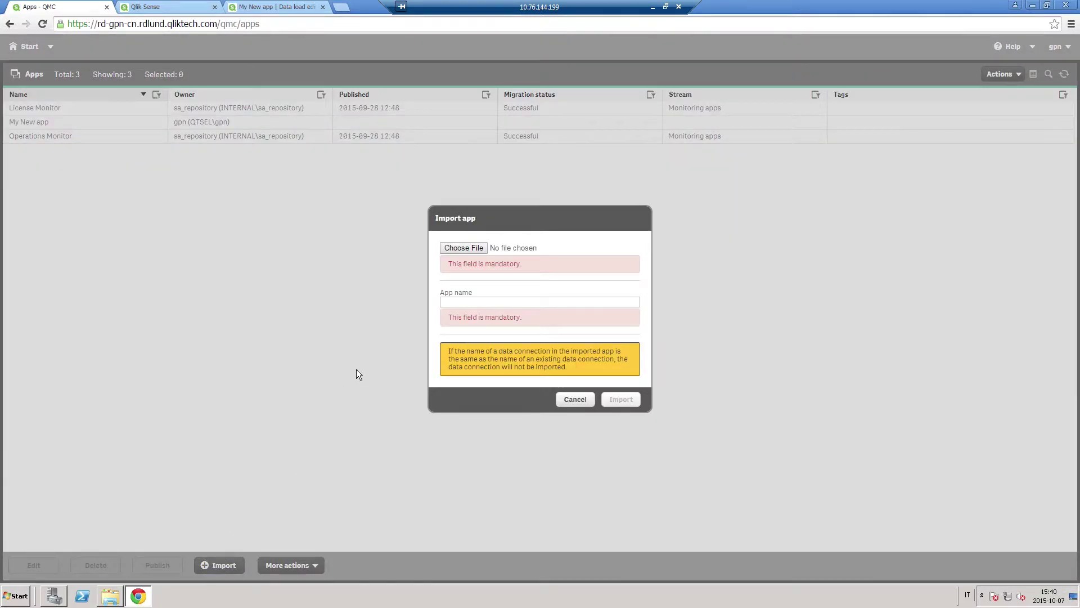
click(457, 249)
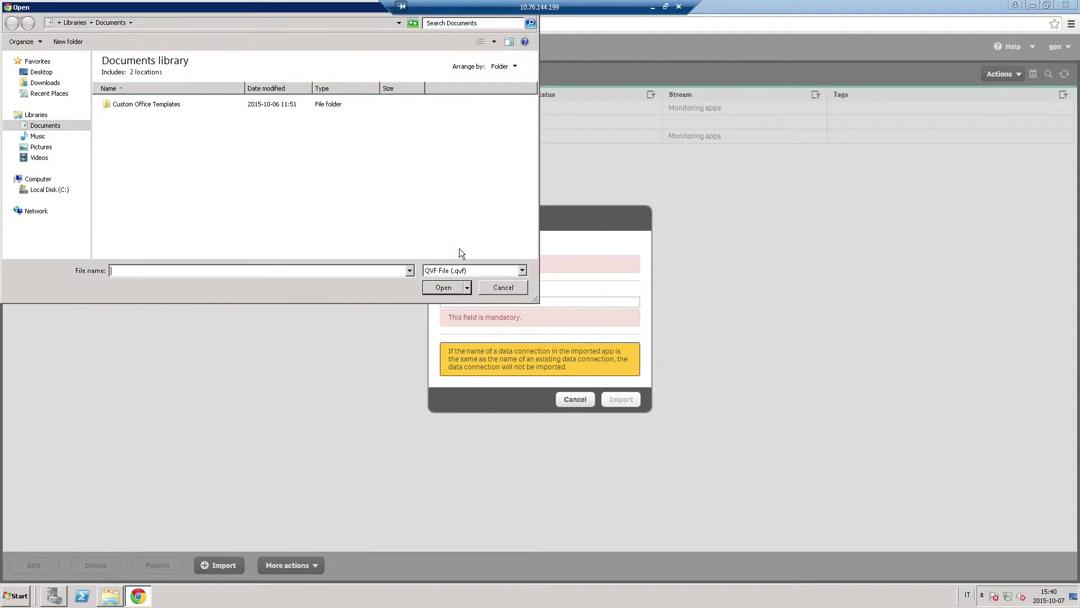
click(42, 73)
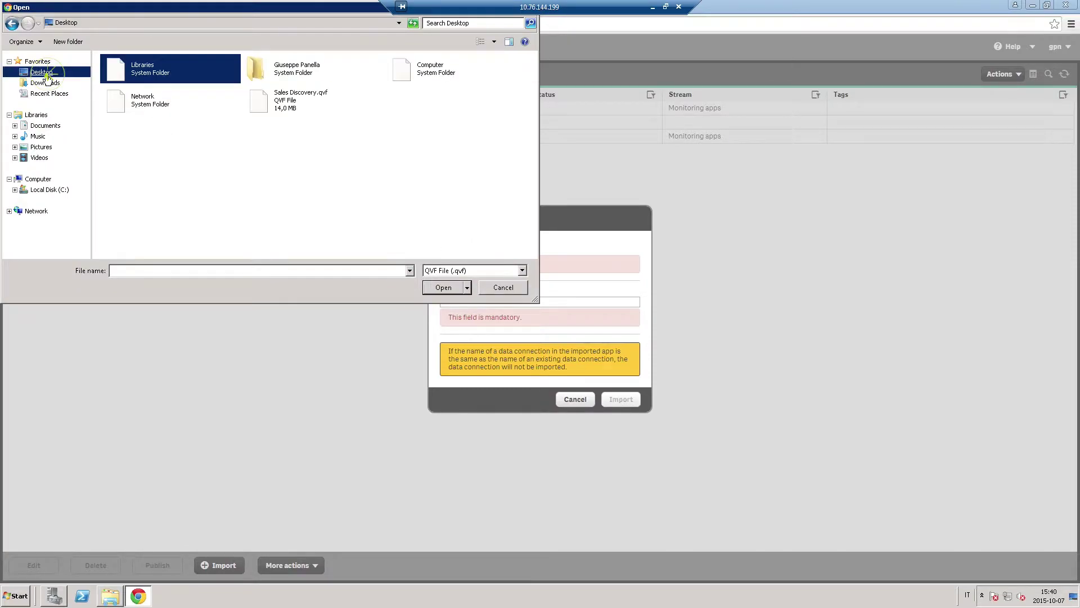
click(287, 99)
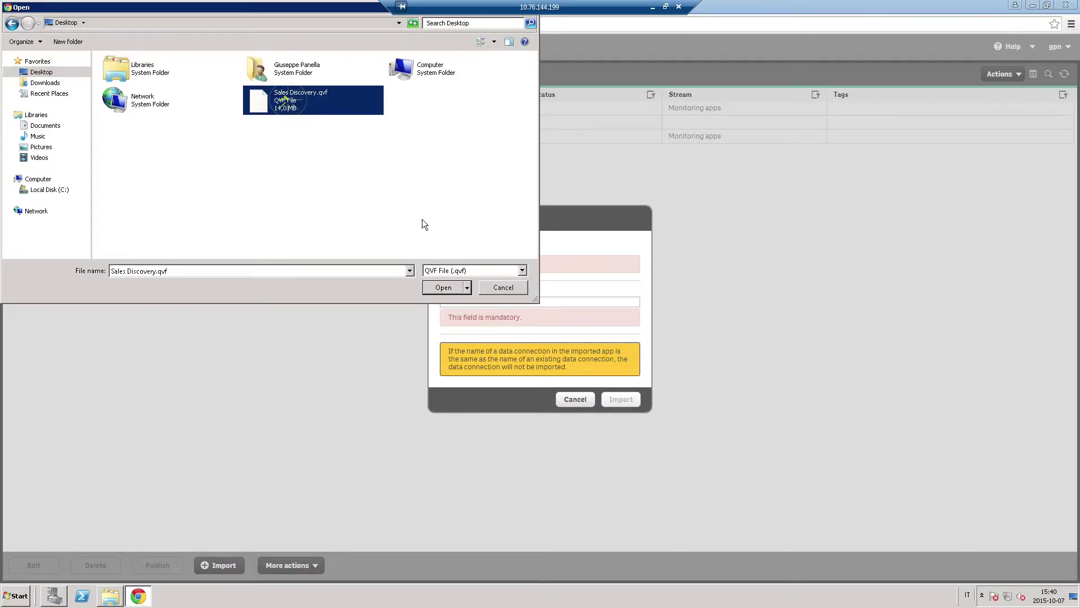
click(443, 287)
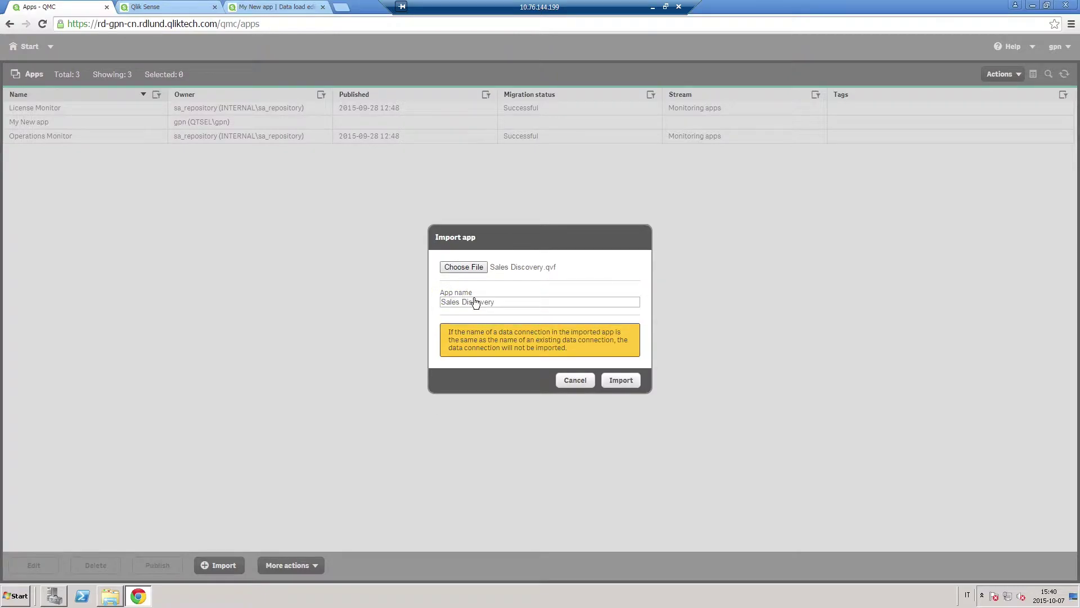
click(621, 381)
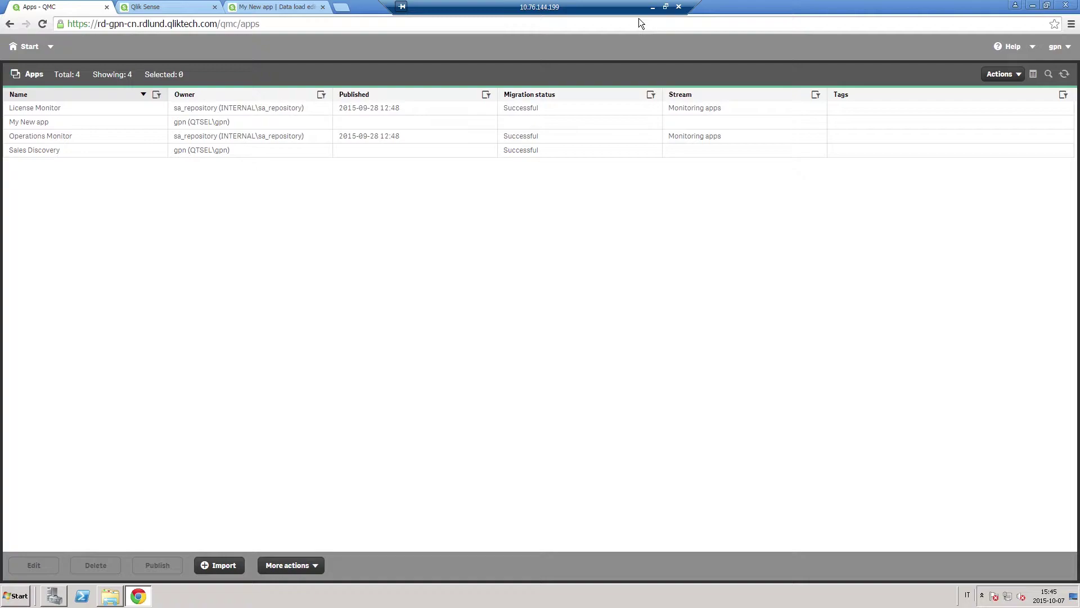
Step: Copy the Consumer_Sales, Executive Dashboard and Helpdesk Management .qvf files locally
click(653, 7)
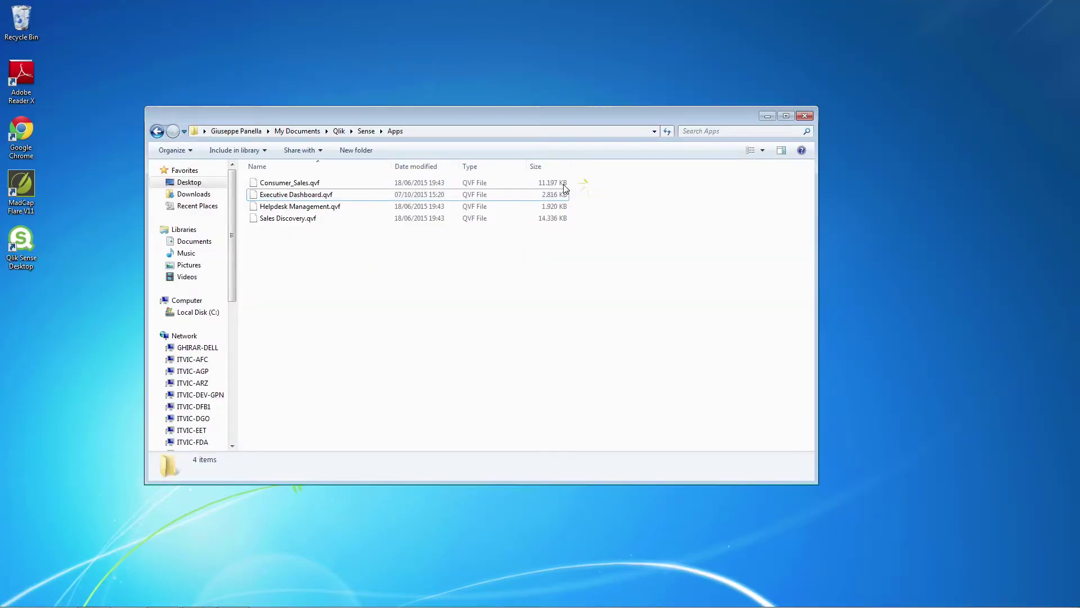
drag(565, 188, 379, 214)
right_click(330, 212)
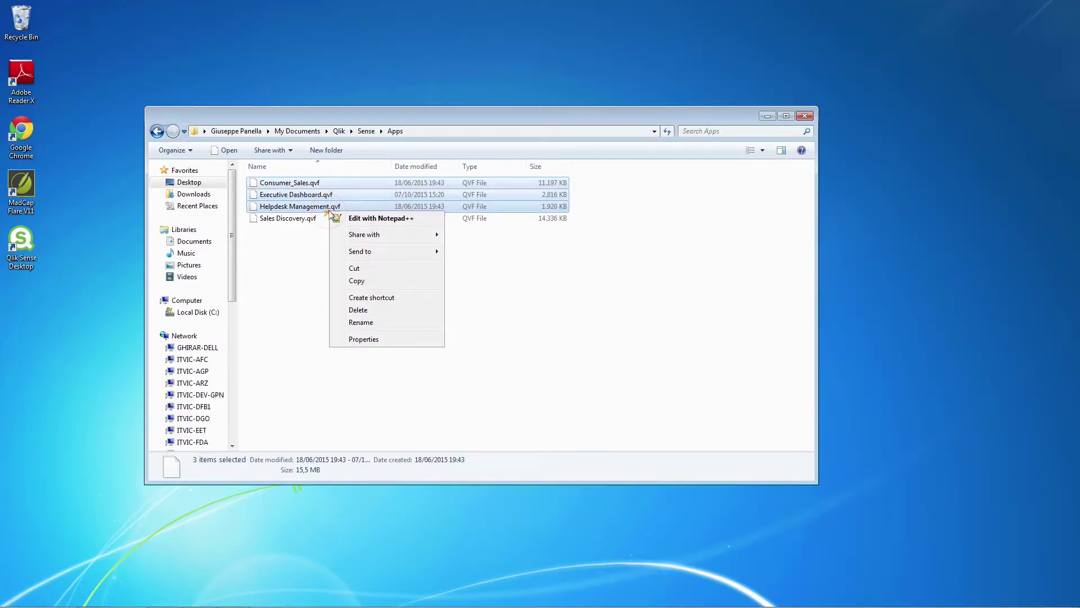
click(375, 280)
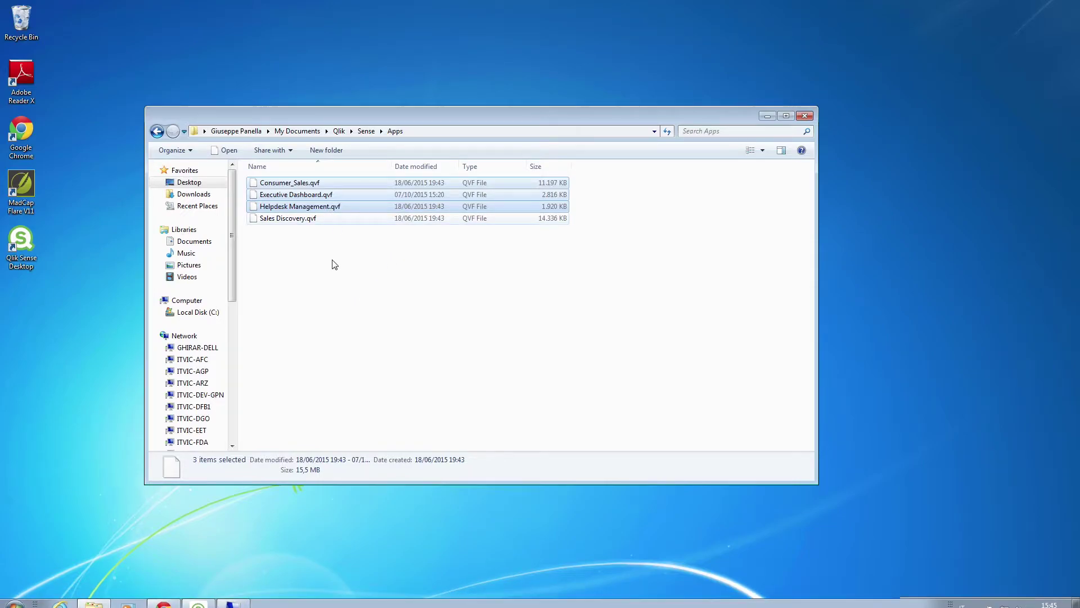
Step: Paste the three .qvf files onto the remote server's desktop
click(243, 604)
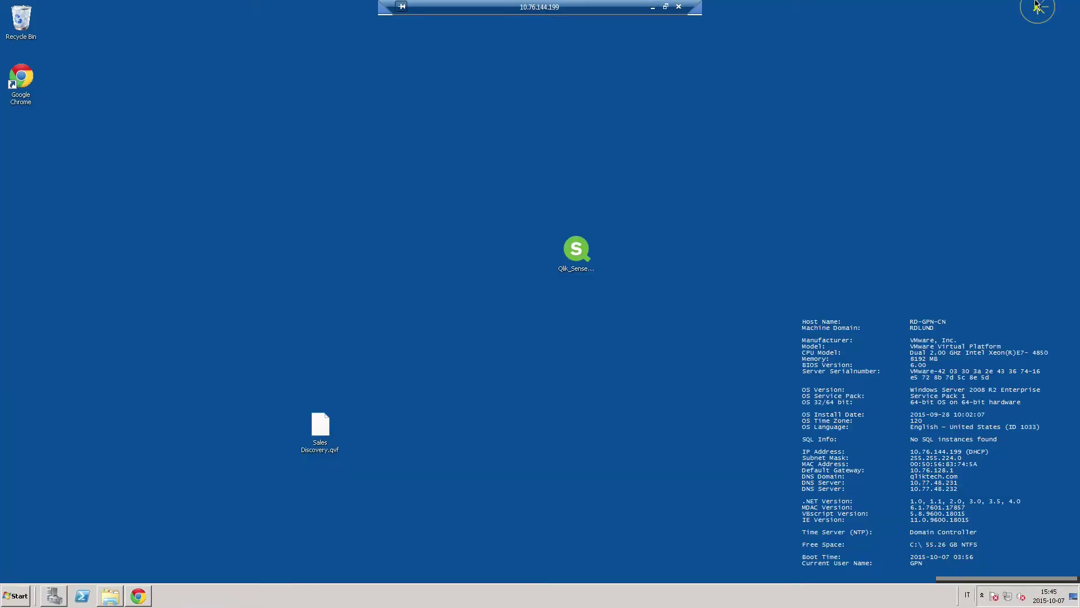
click(1032, 5)
right_click(425, 273)
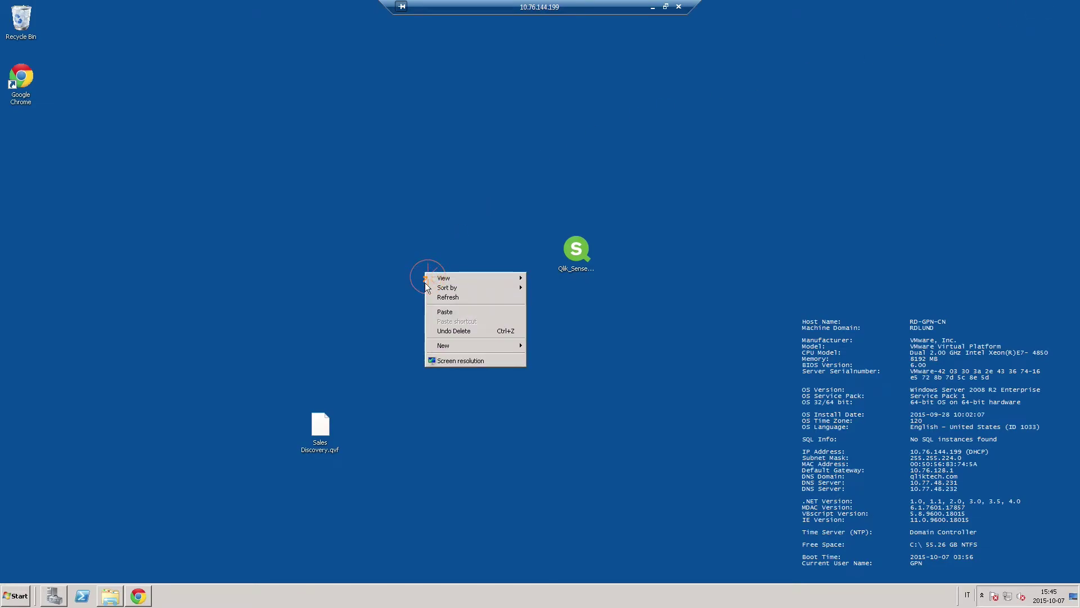
click(440, 312)
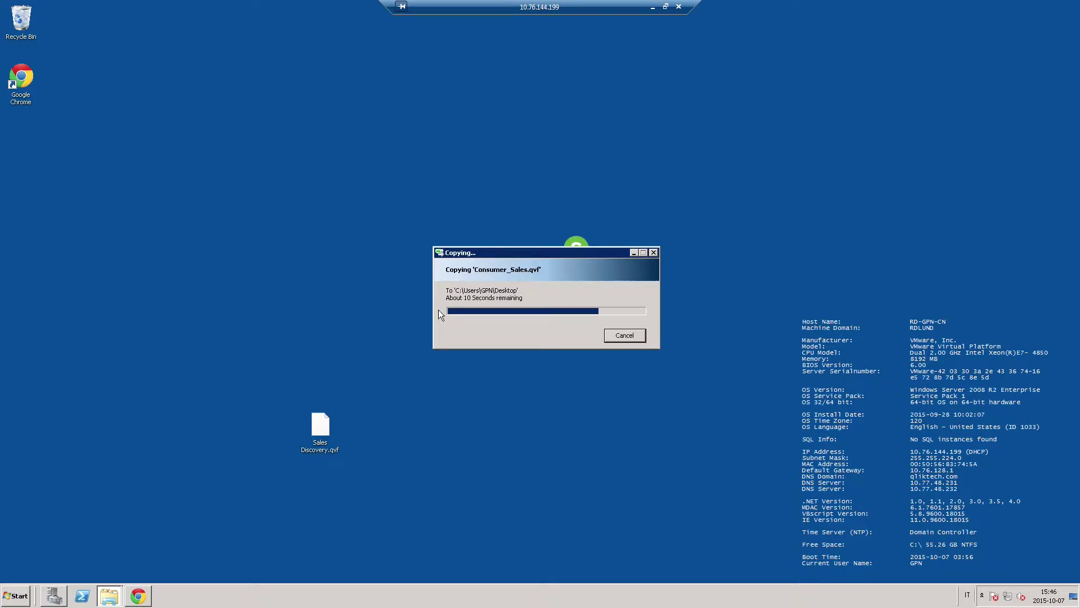
Step: Import Consumer_Sales.qvf from the Desktop as a new app
click(150, 599)
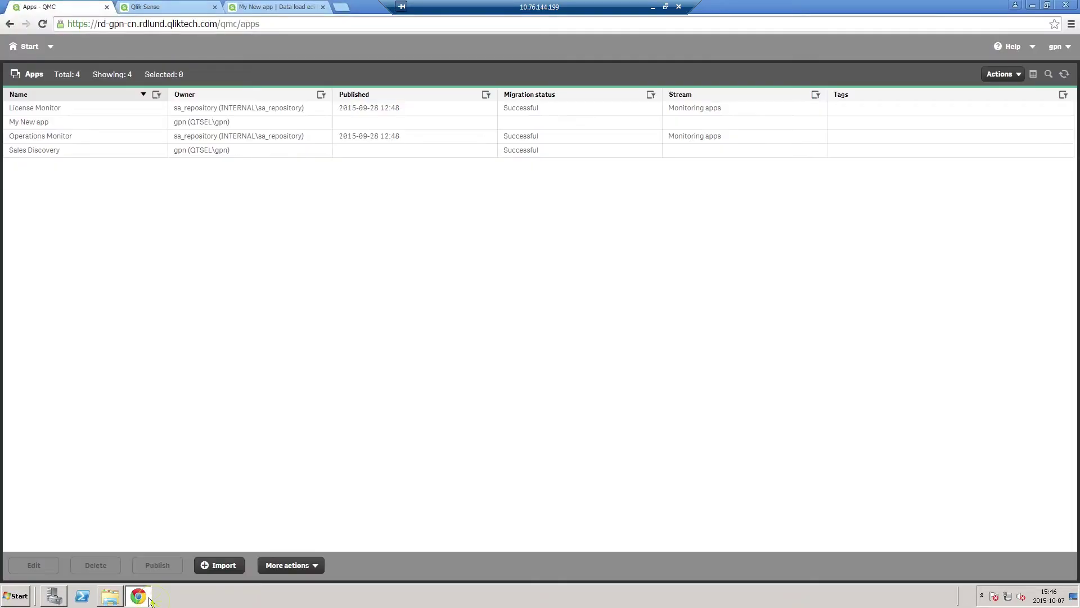
click(231, 567)
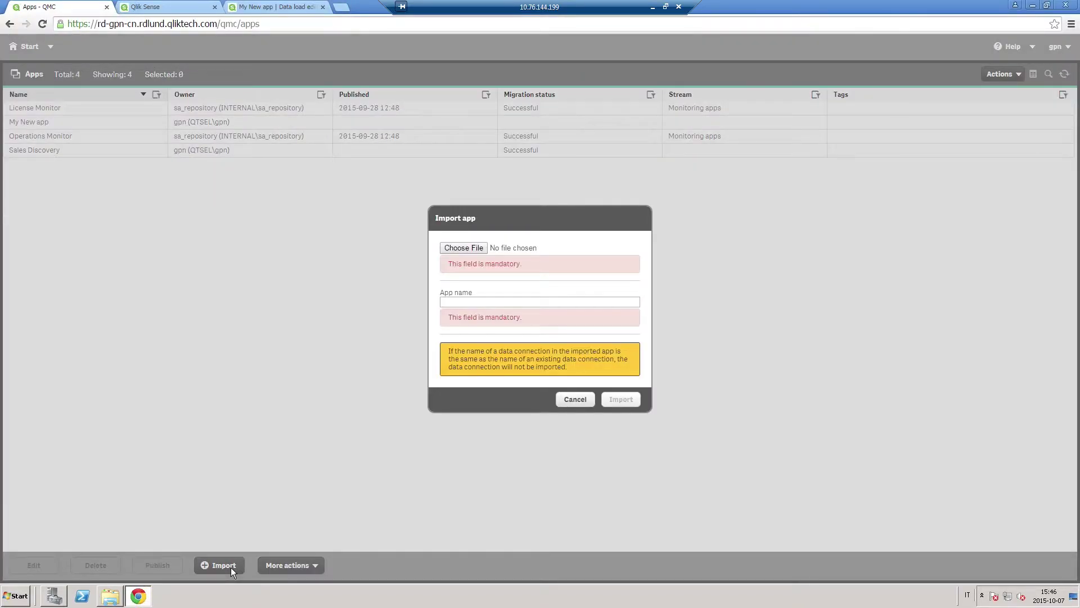
click(456, 247)
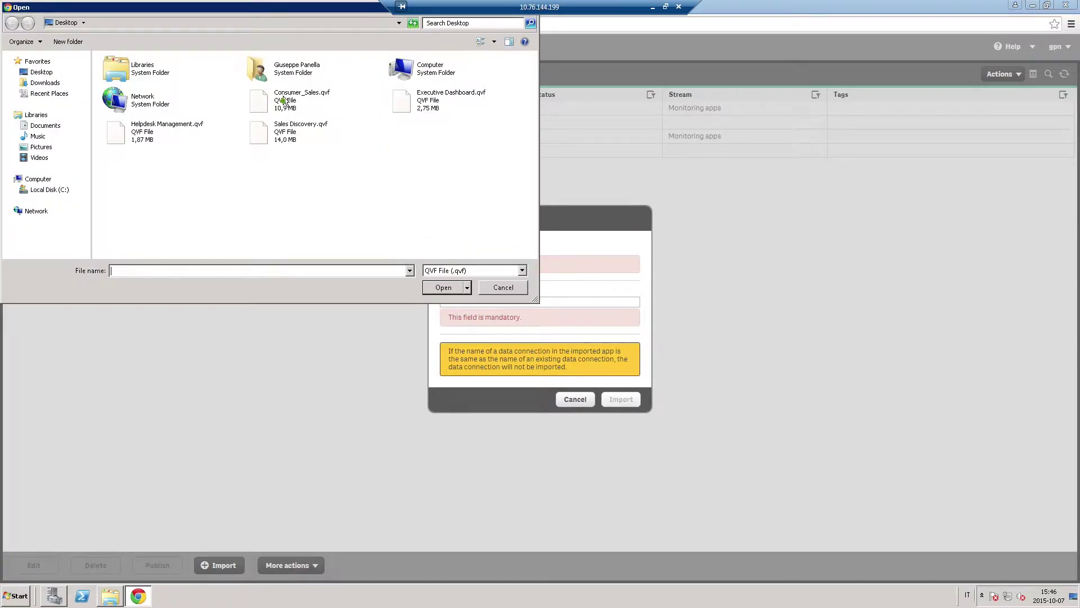
click(285, 99)
click(444, 287)
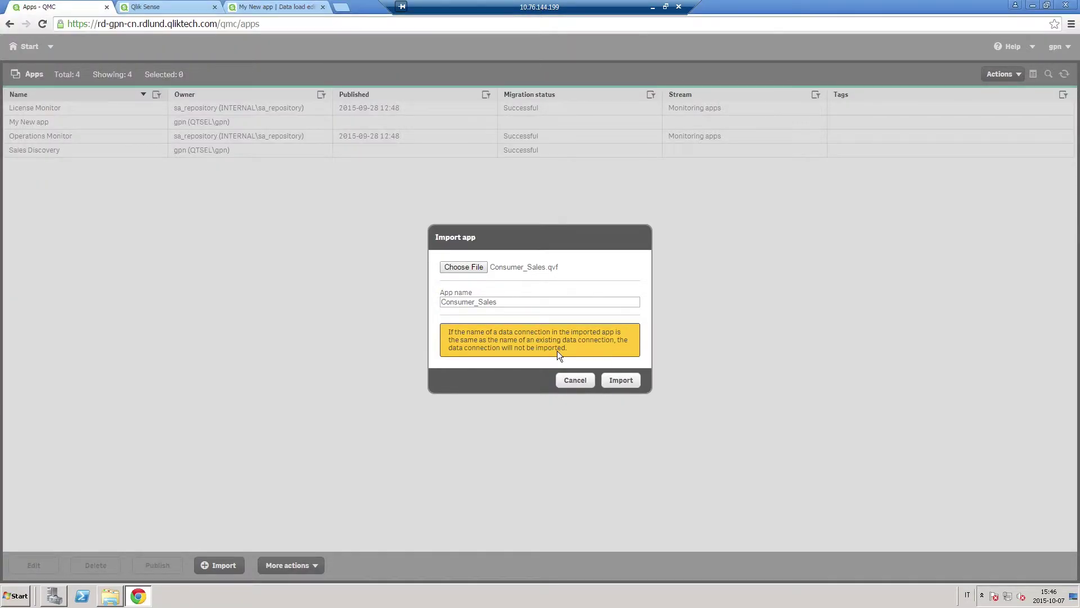
click(617, 380)
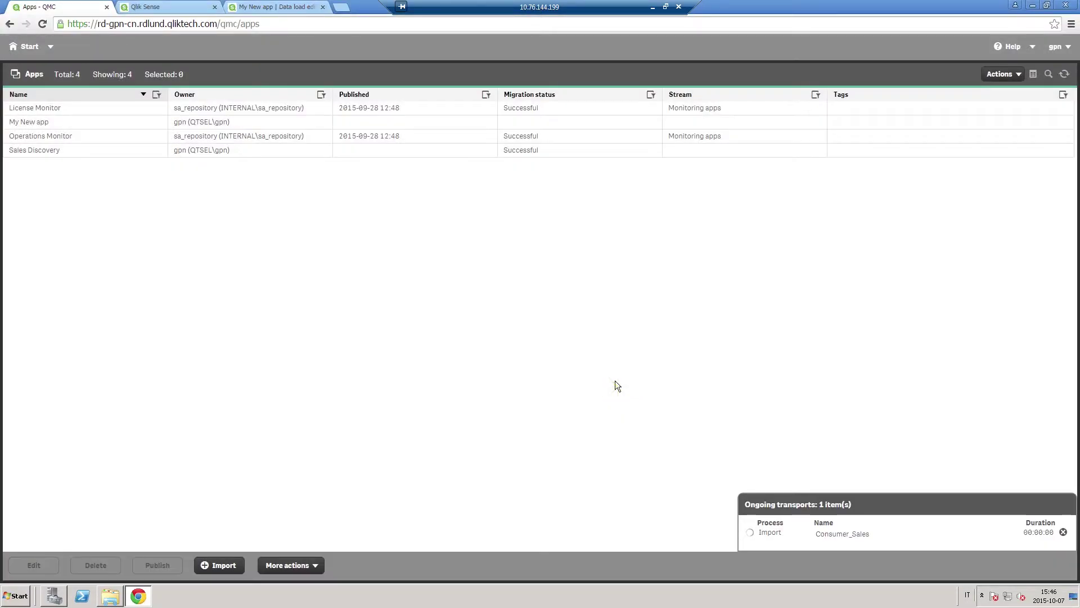
Step: Import Executive Dashboard.qvf as a new app
click(222, 557)
click(460, 247)
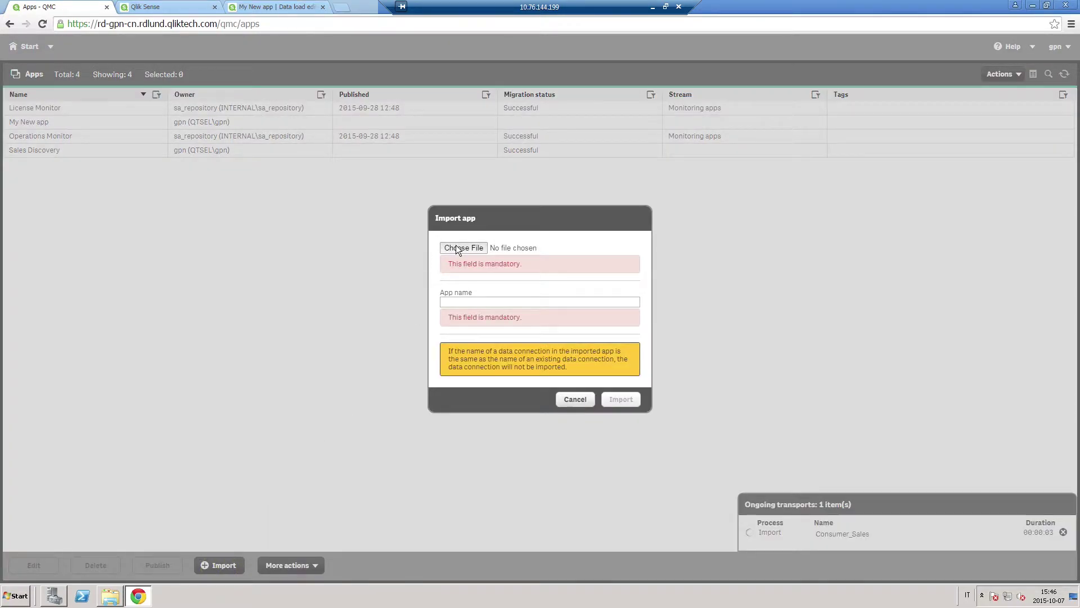
click(429, 107)
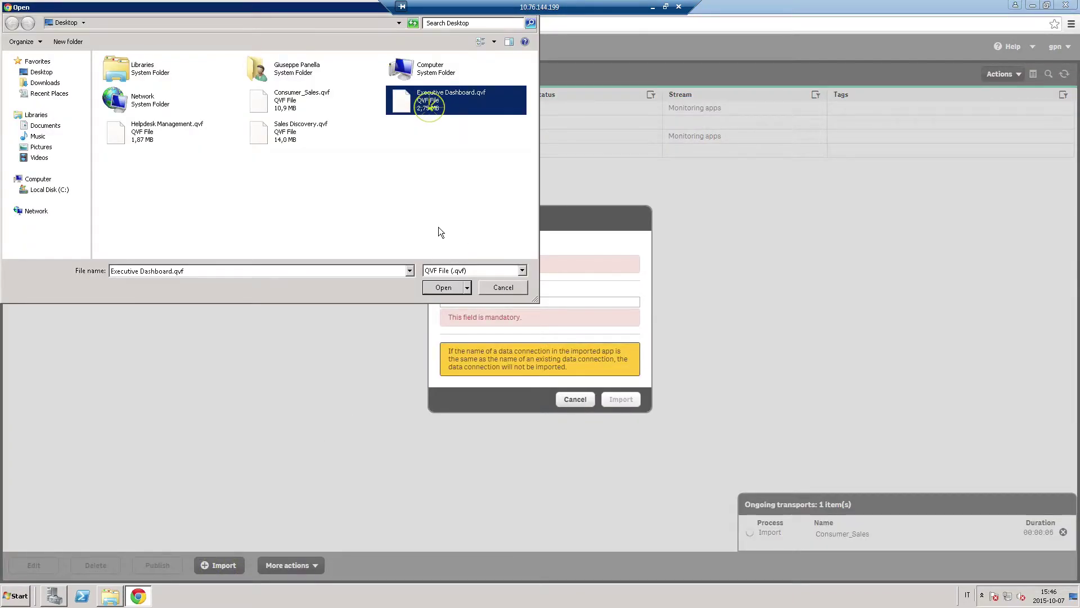
click(444, 286)
click(621, 380)
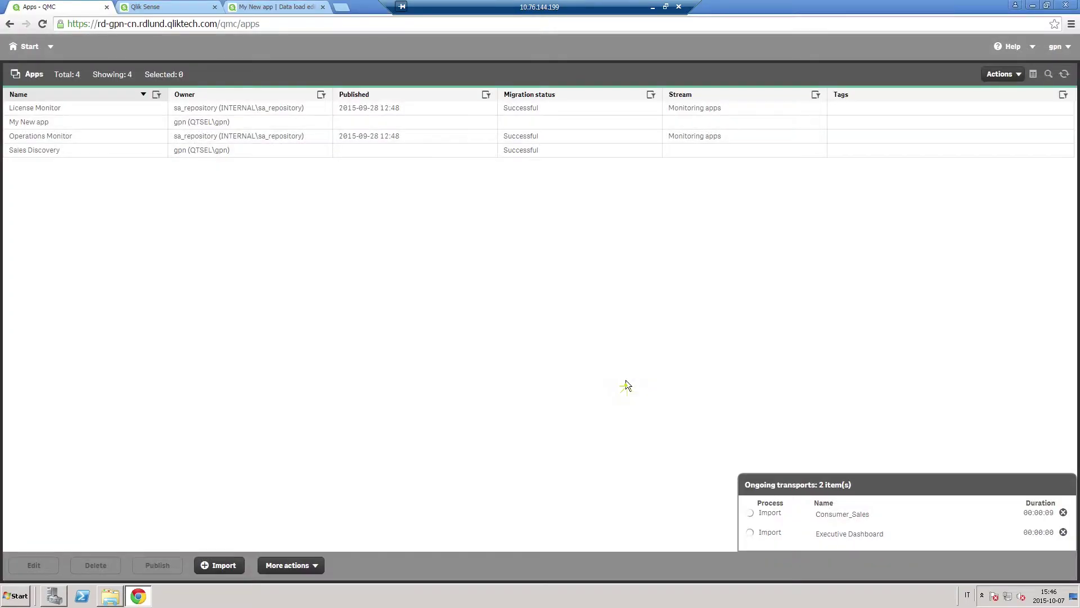
Step: Import Helpdesk Management.qvf as a new app
click(221, 565)
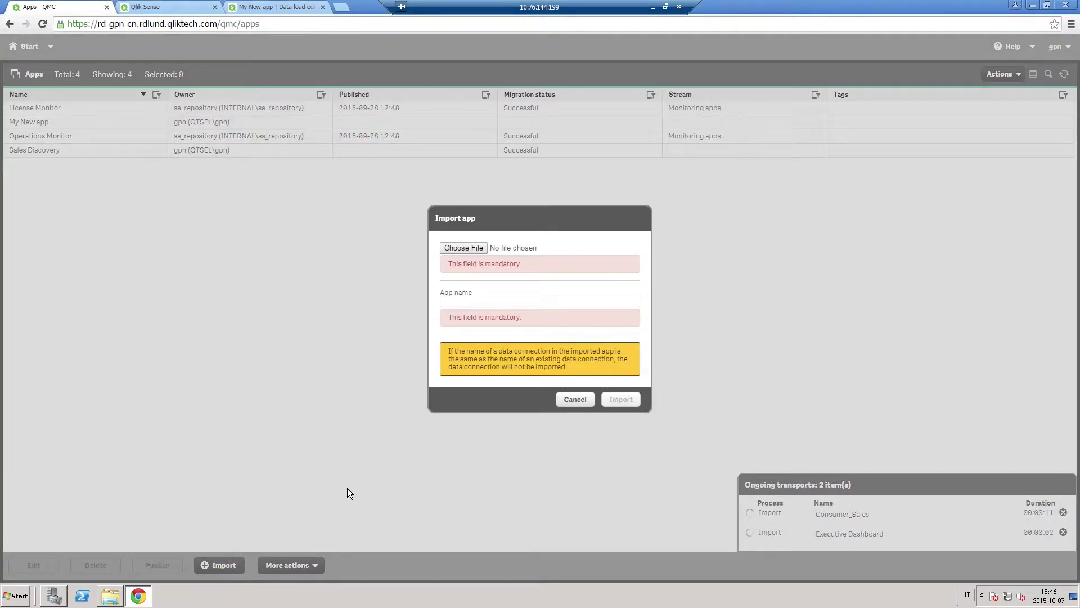
click(461, 249)
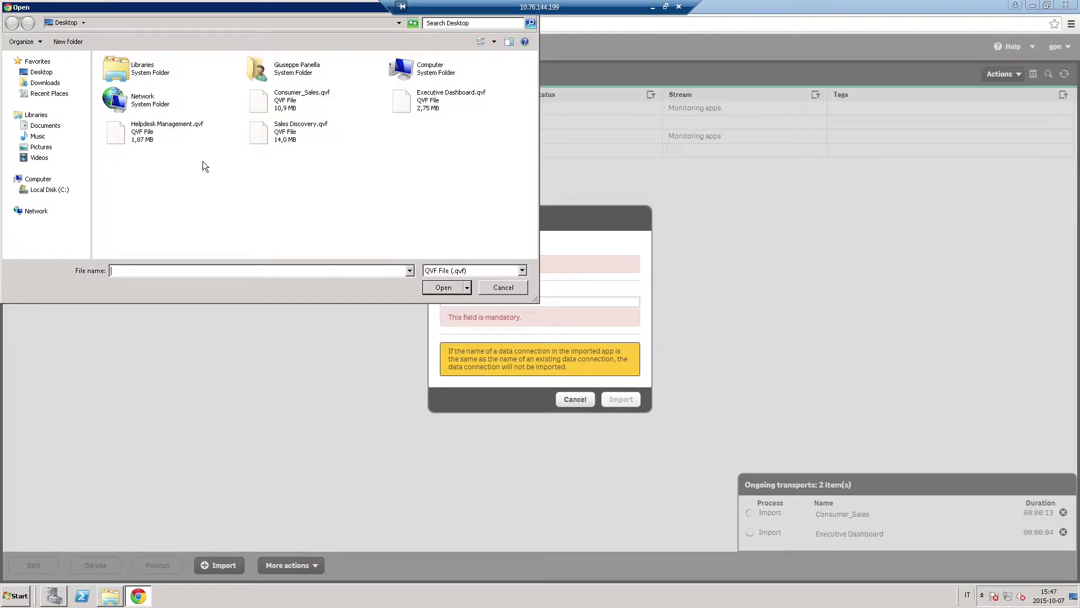
click(157, 143)
click(446, 289)
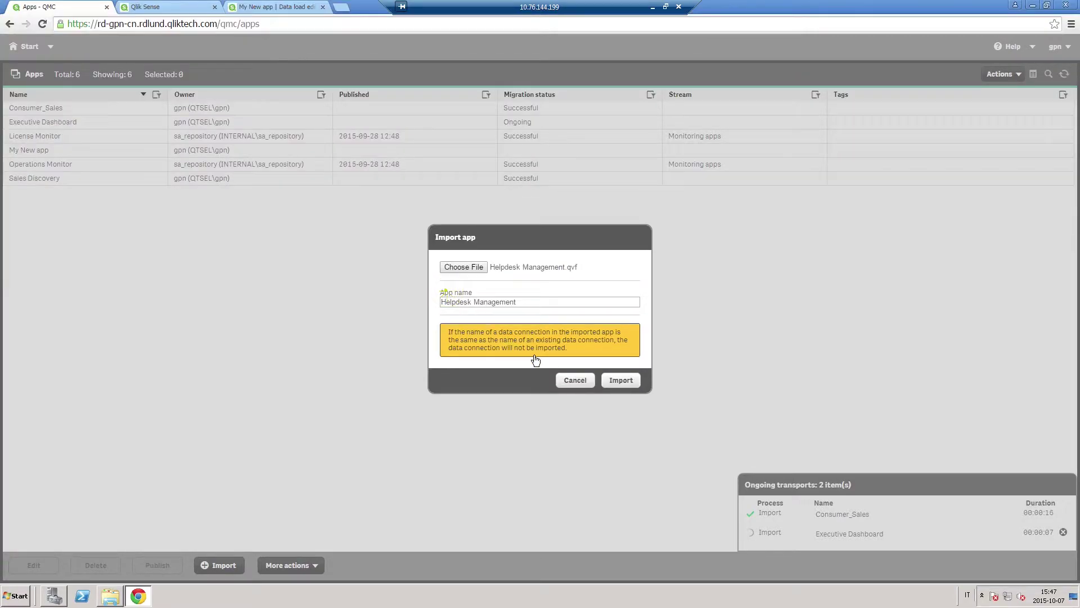
click(619, 381)
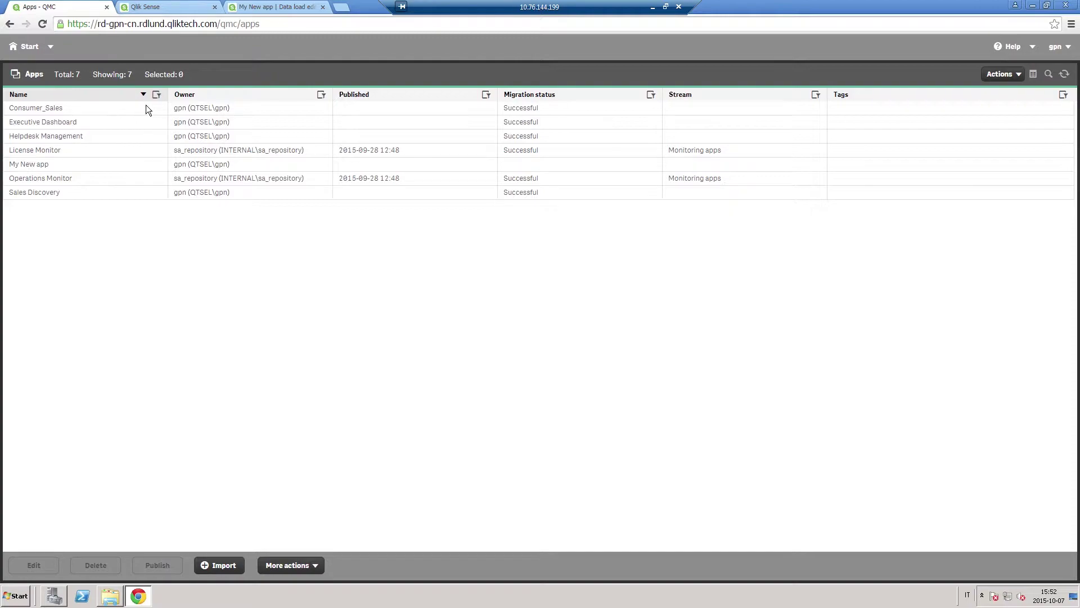
Step: Select Consumer_Sales and publish it, choosing Everyone as the stream
click(191, 109)
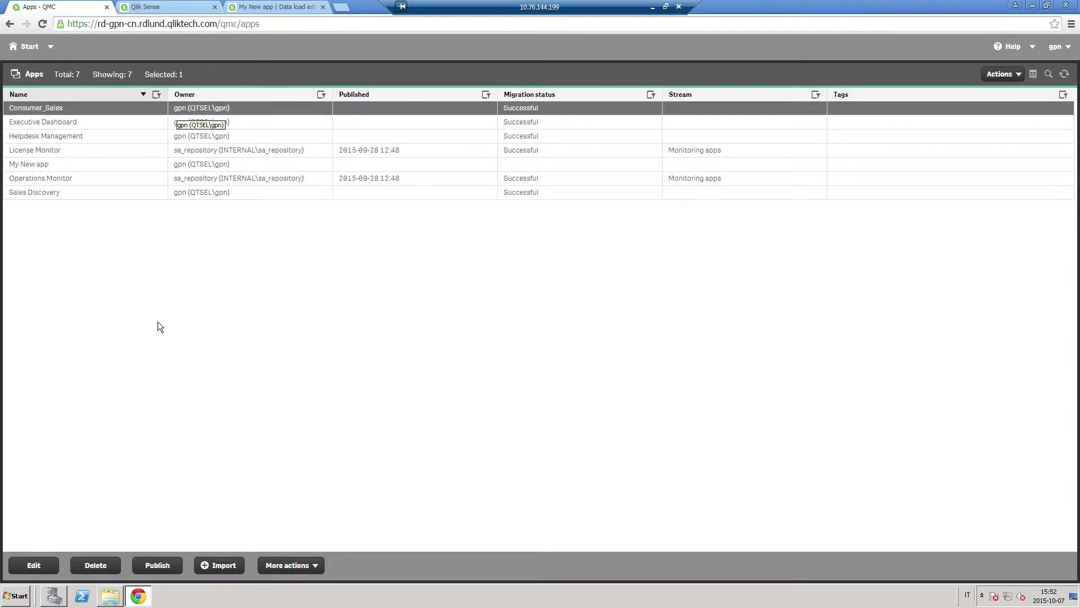
click(157, 565)
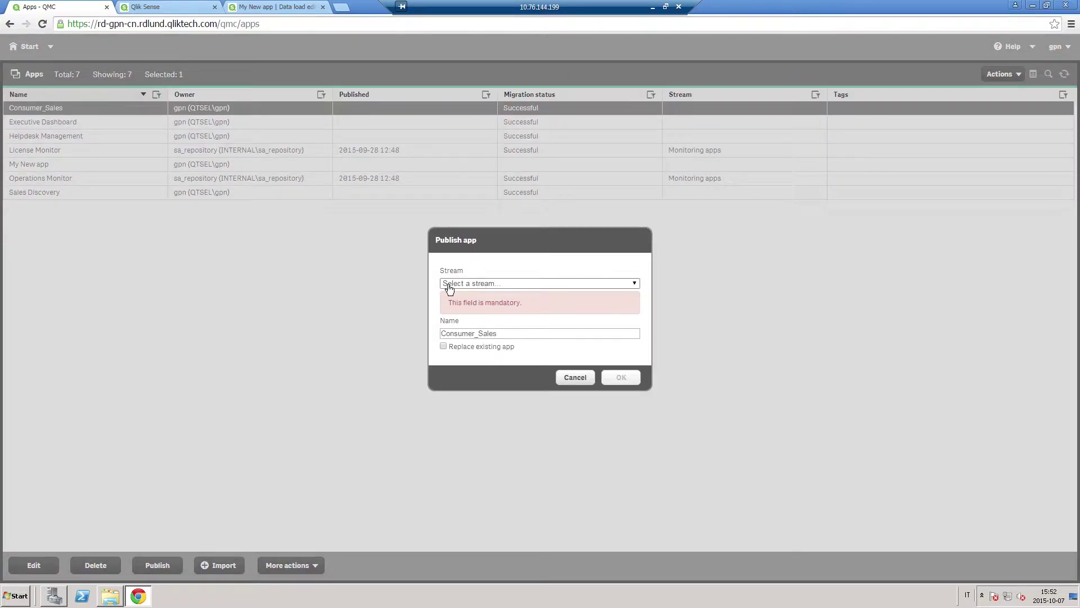
click(502, 284)
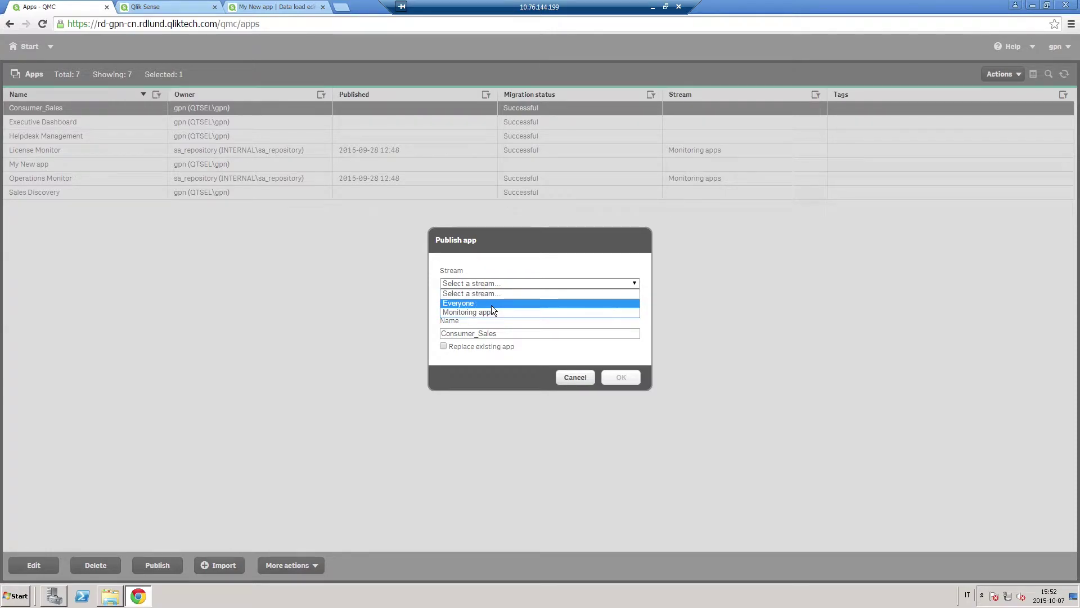
click(491, 306)
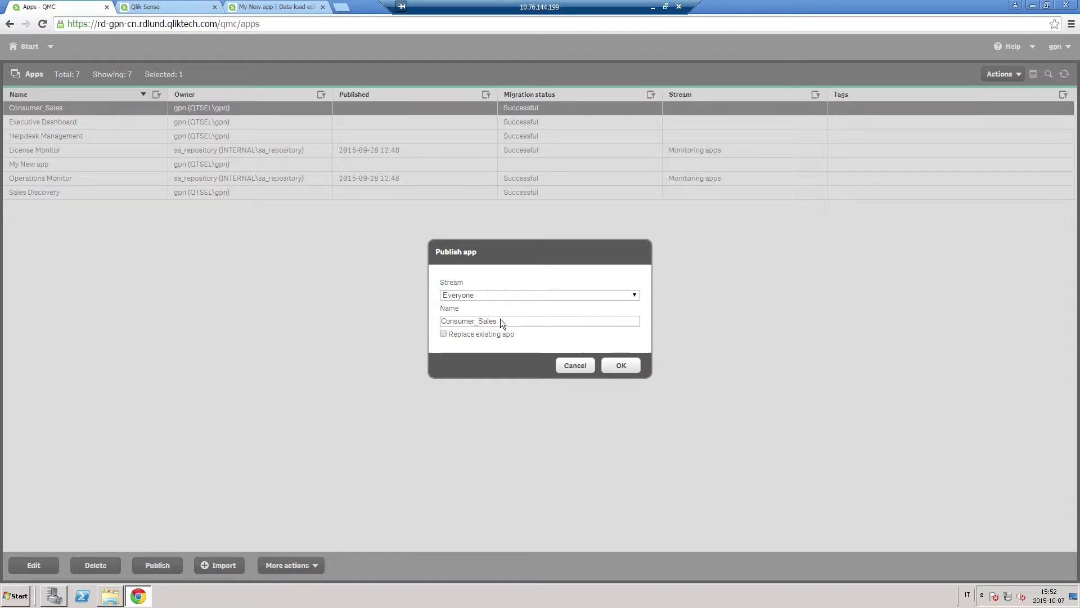
click(621, 366)
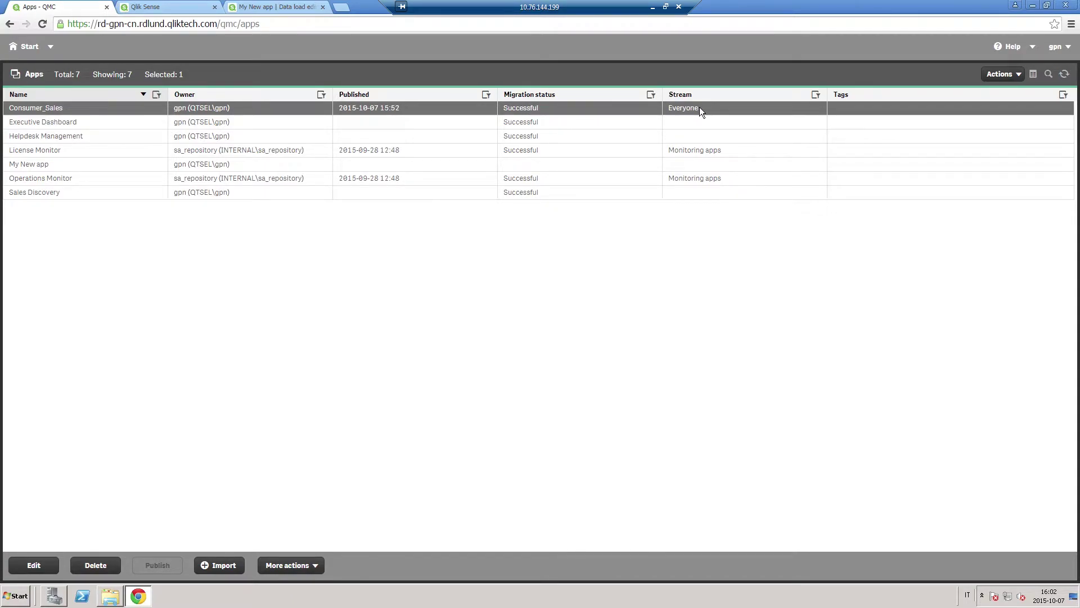
Step: Create a new stream named Sales
click(15, 46)
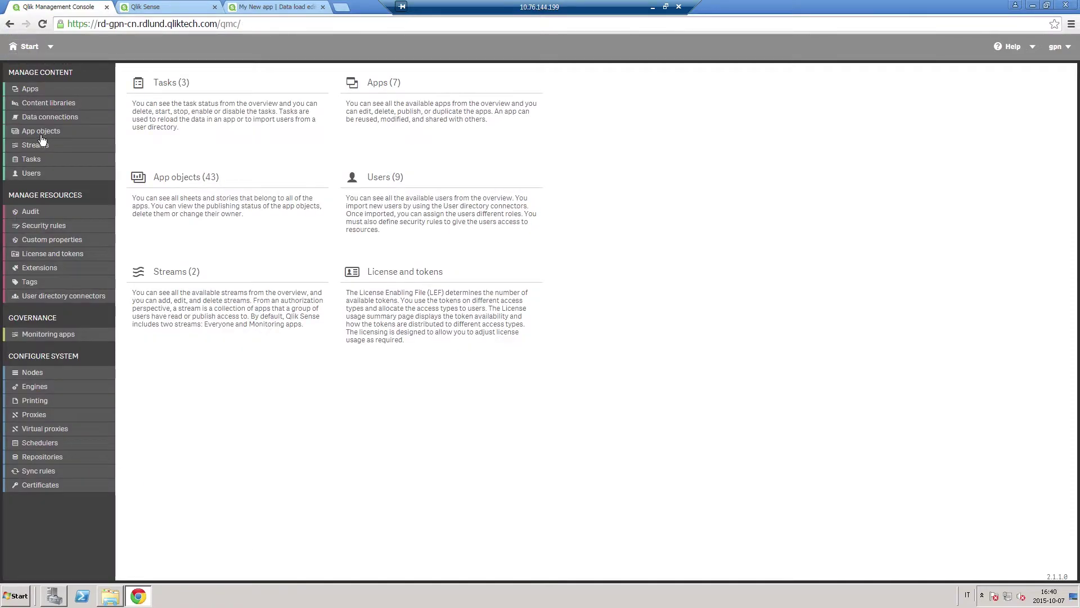
click(29, 144)
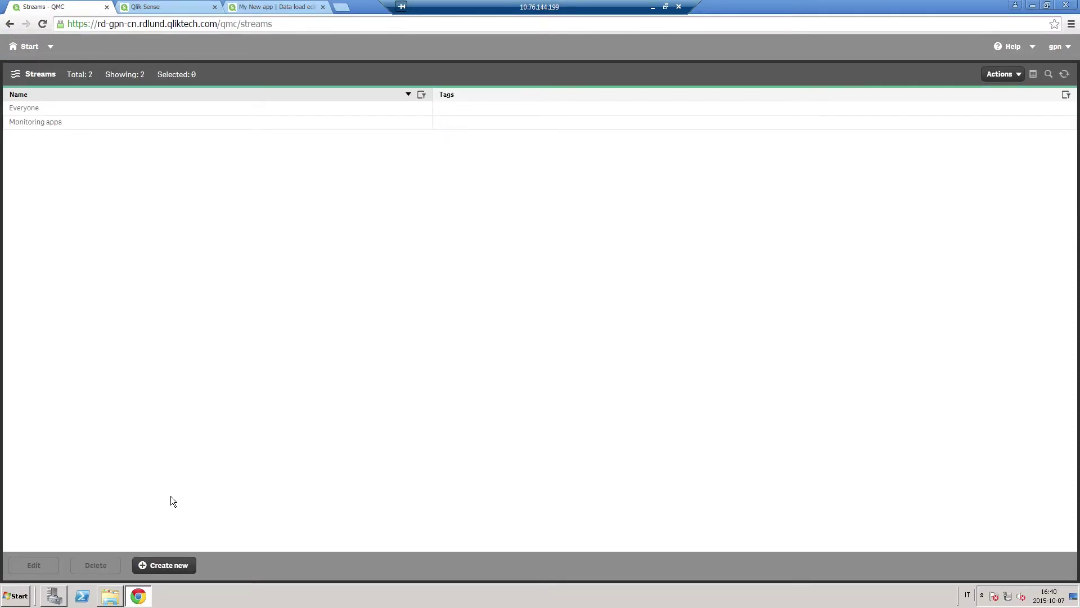
click(168, 566)
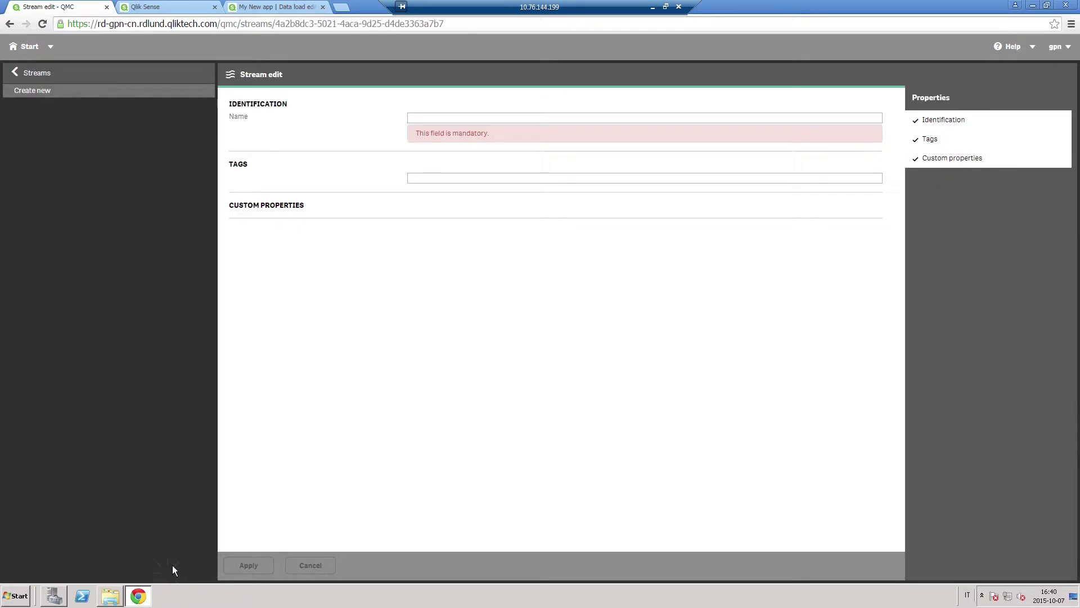
click(434, 115)
text(Sales)
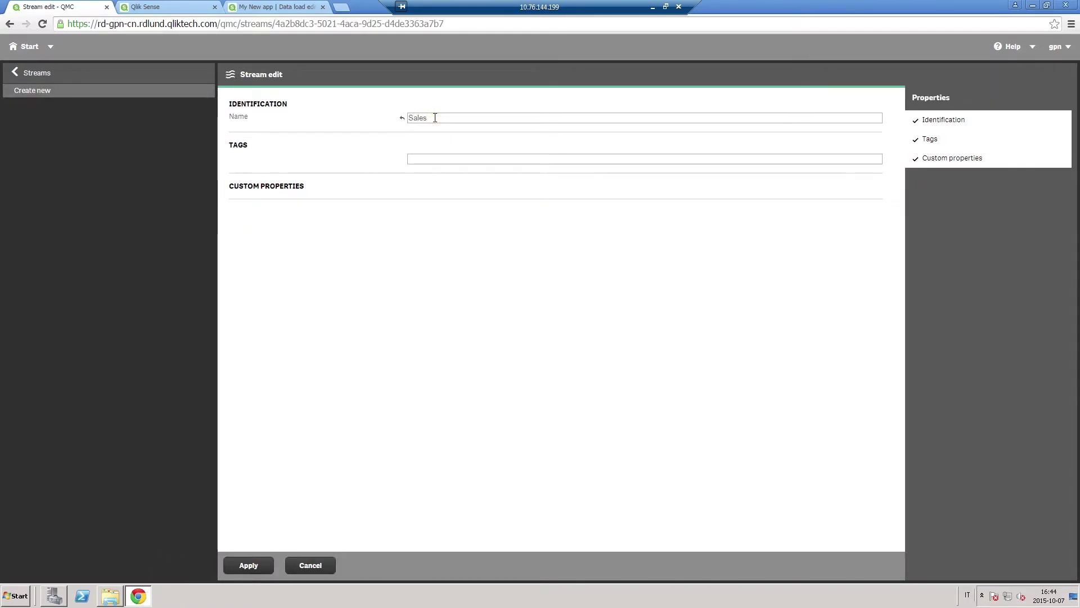
click(258, 565)
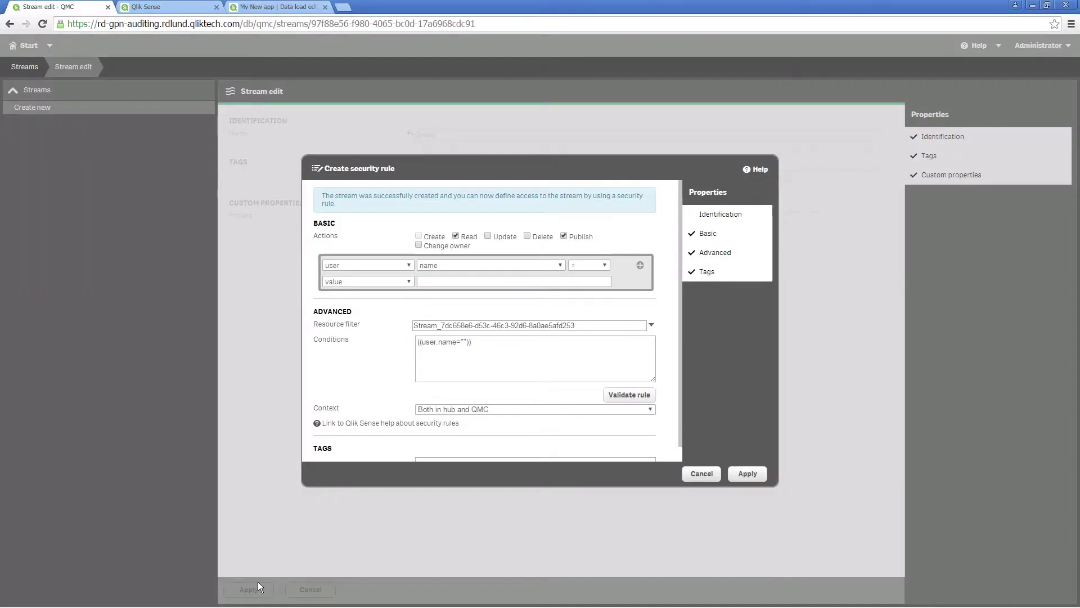
Step: Set the security rule condition to user group Executive OR group Sales
click(537, 266)
click(453, 377)
click(447, 283)
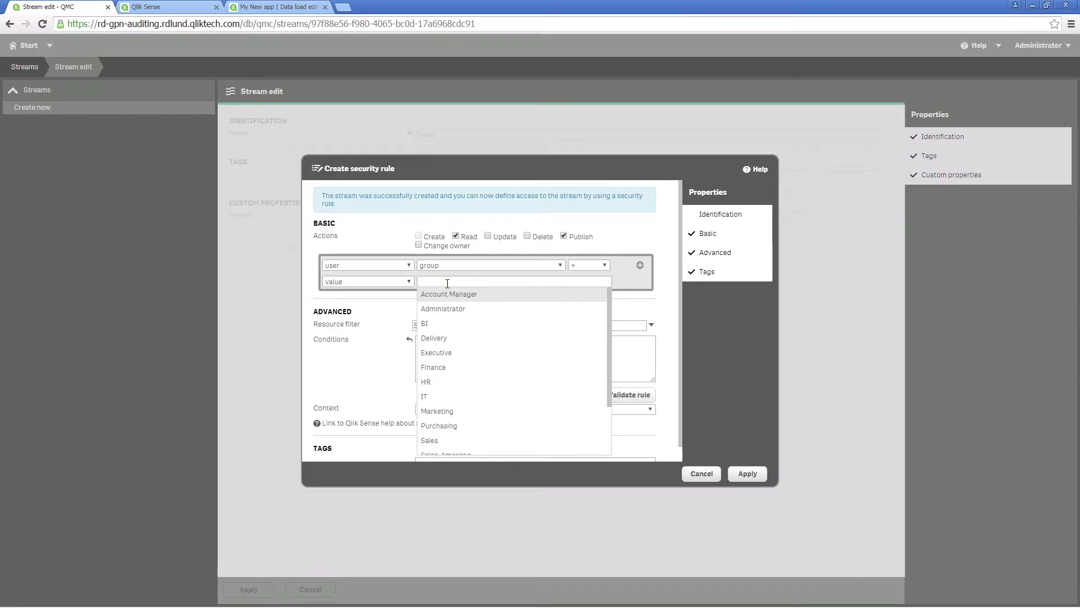
click(442, 294)
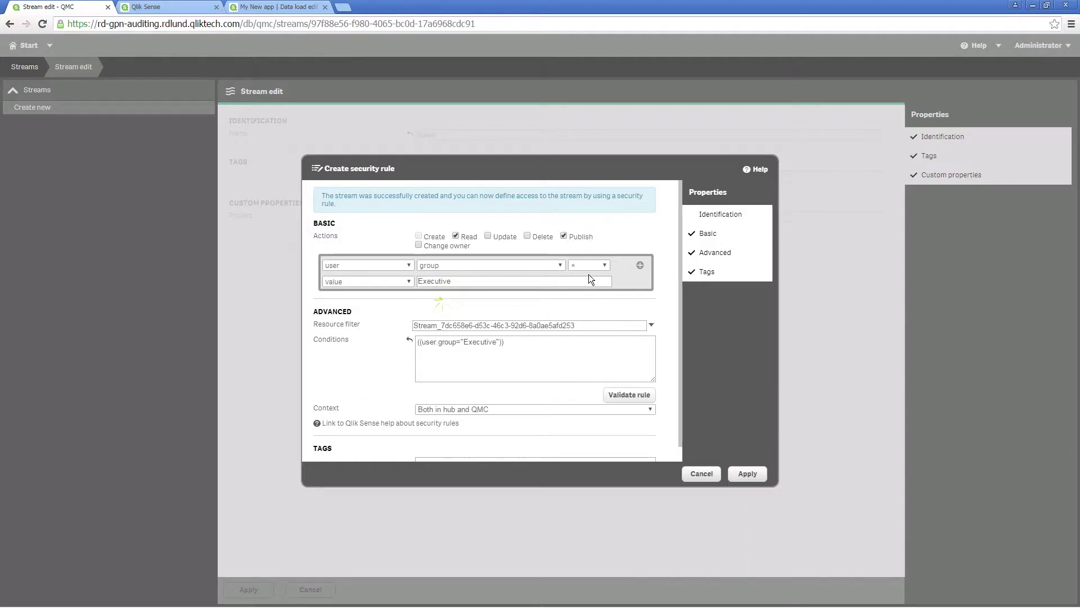
click(640, 264)
click(509, 312)
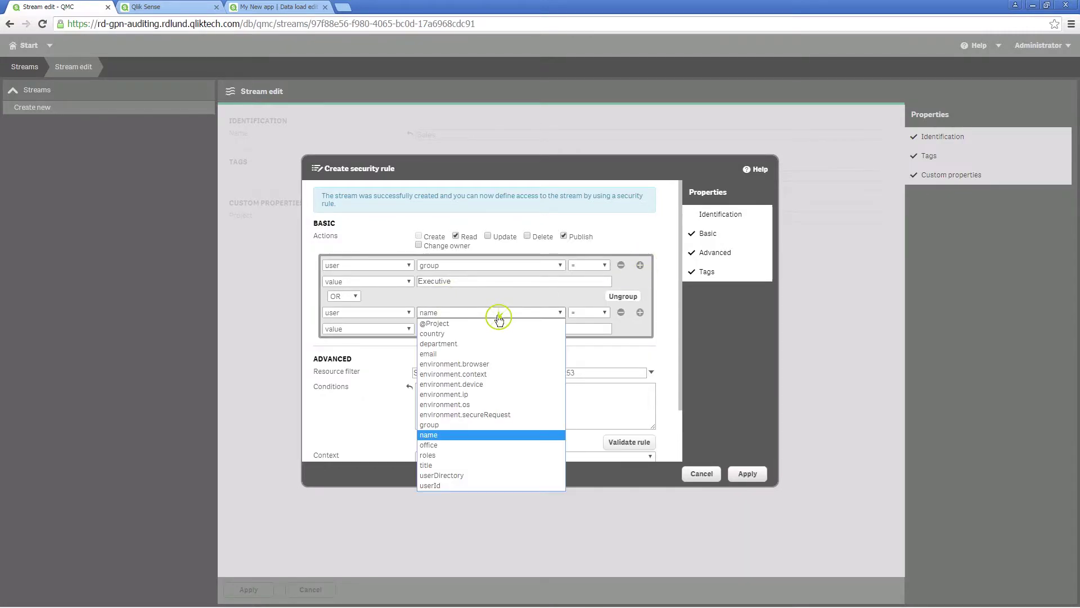
click(454, 423)
click(452, 329)
text(Sales)
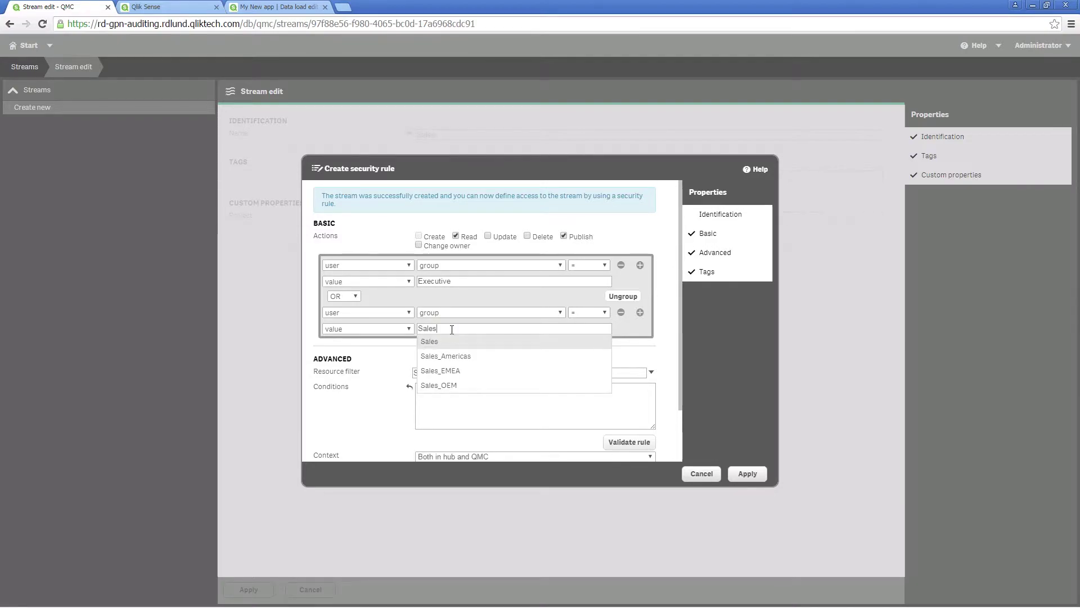
click(436, 341)
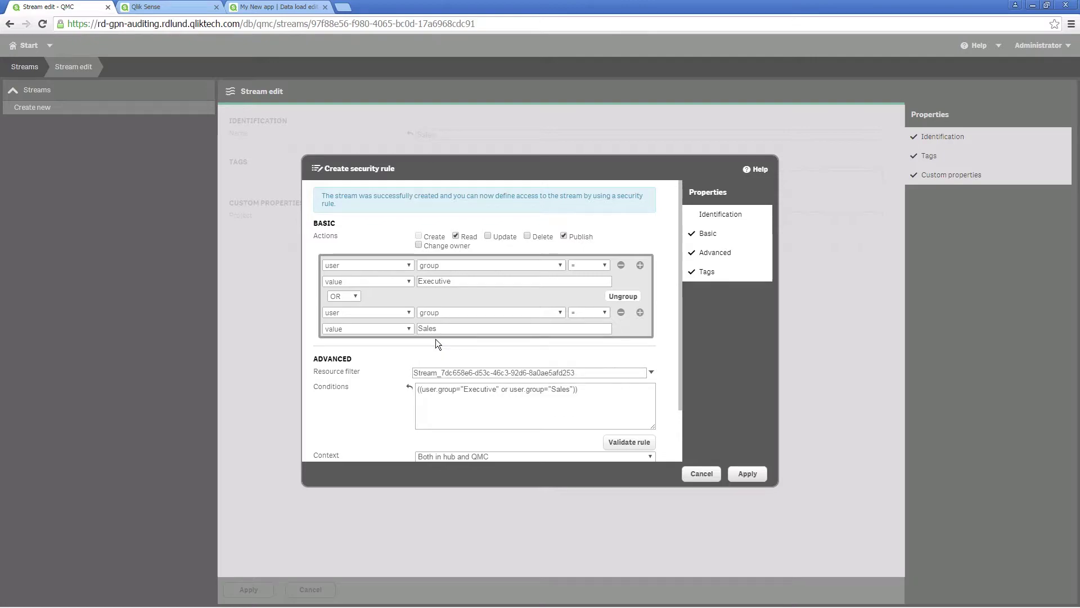
Step: Also allow Update, Delete and Change owner, then apply the rule
click(487, 236)
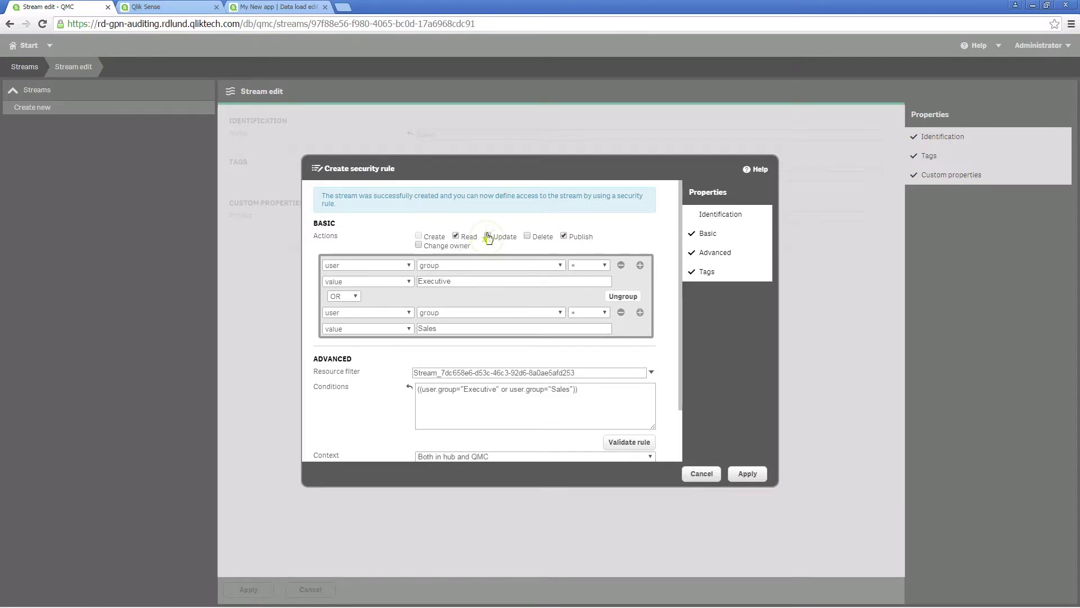
click(528, 238)
click(418, 245)
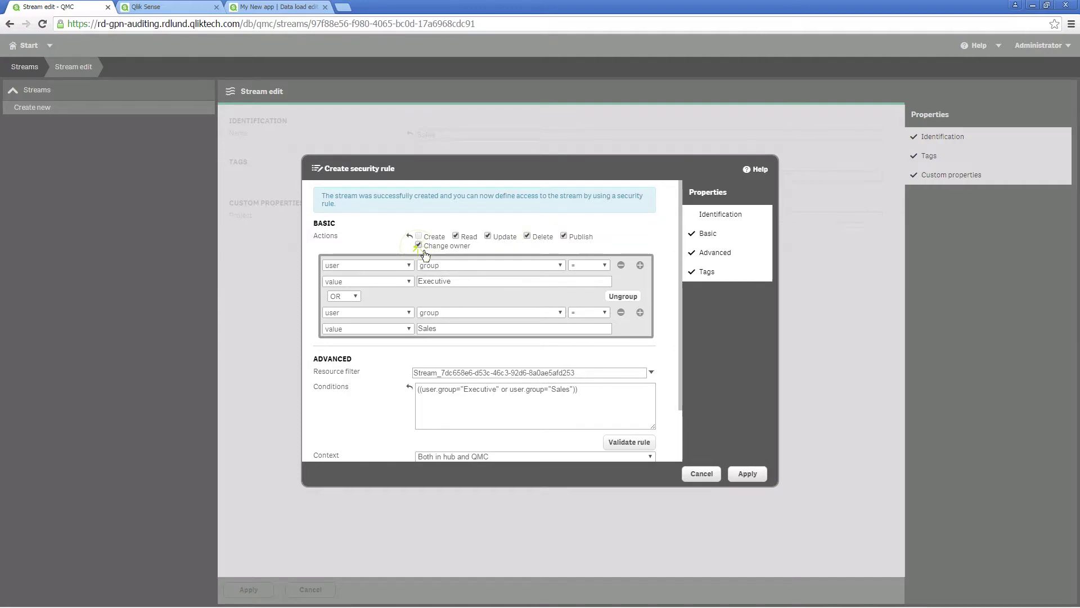
click(747, 473)
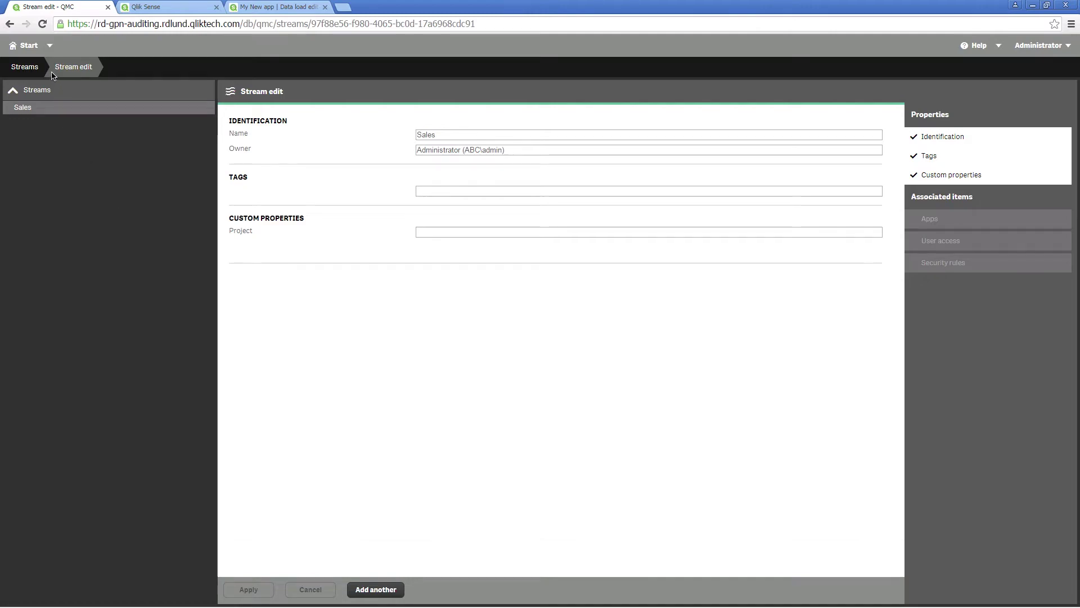
Step: Select Sales Discovery in Apps and publish it to the Sales stream
click(25, 52)
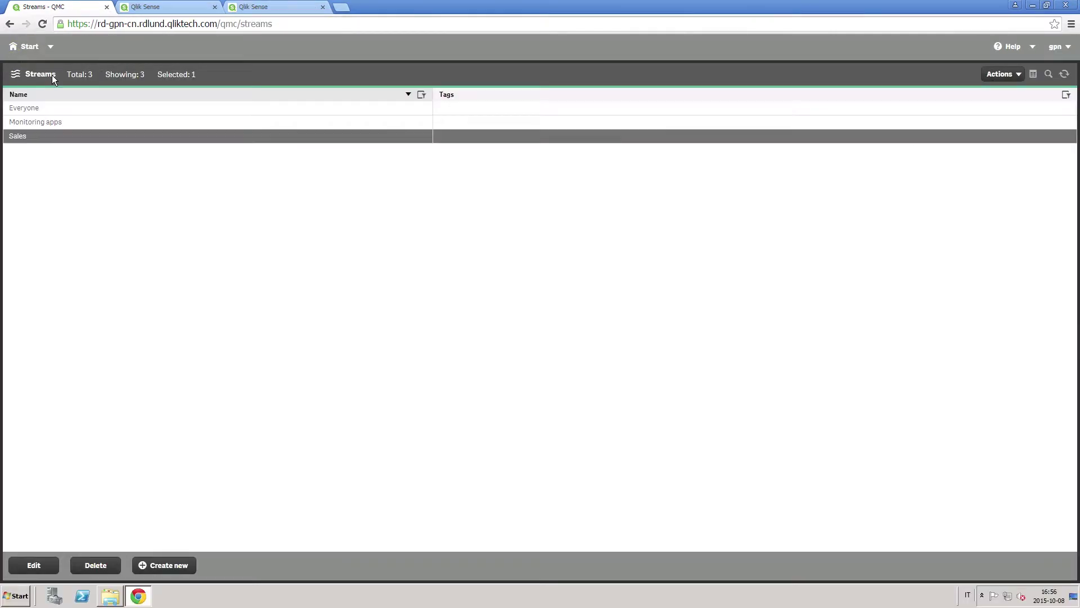
click(22, 50)
click(38, 89)
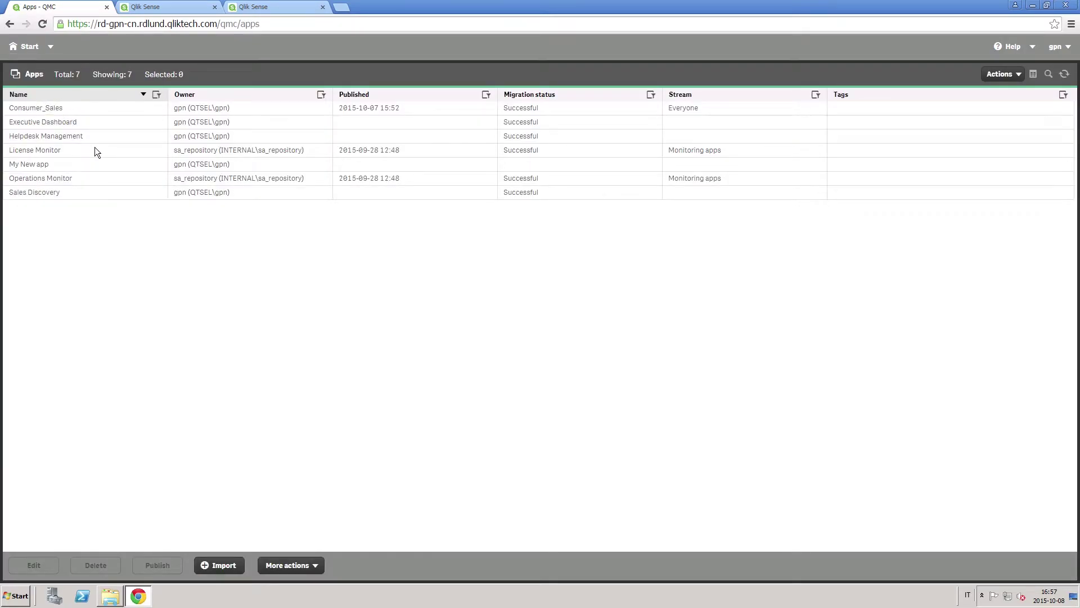
click(57, 196)
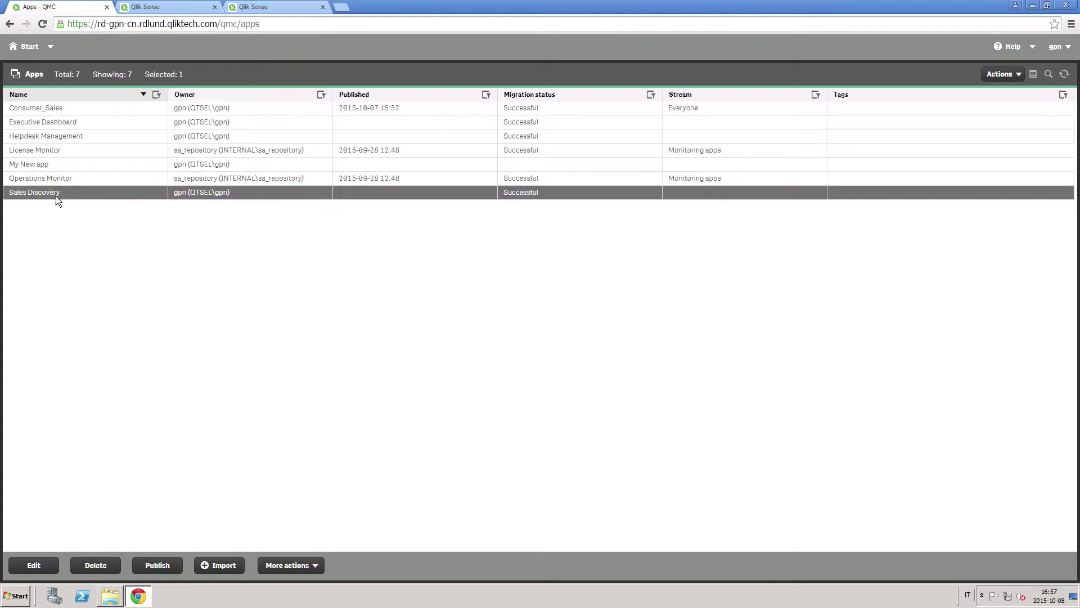
click(157, 564)
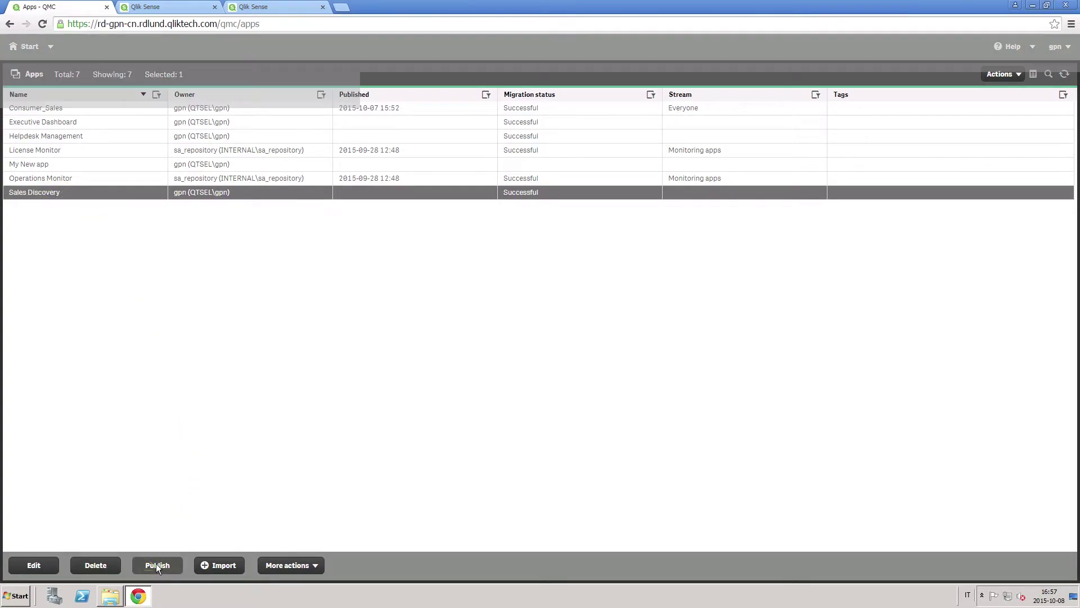
click(458, 284)
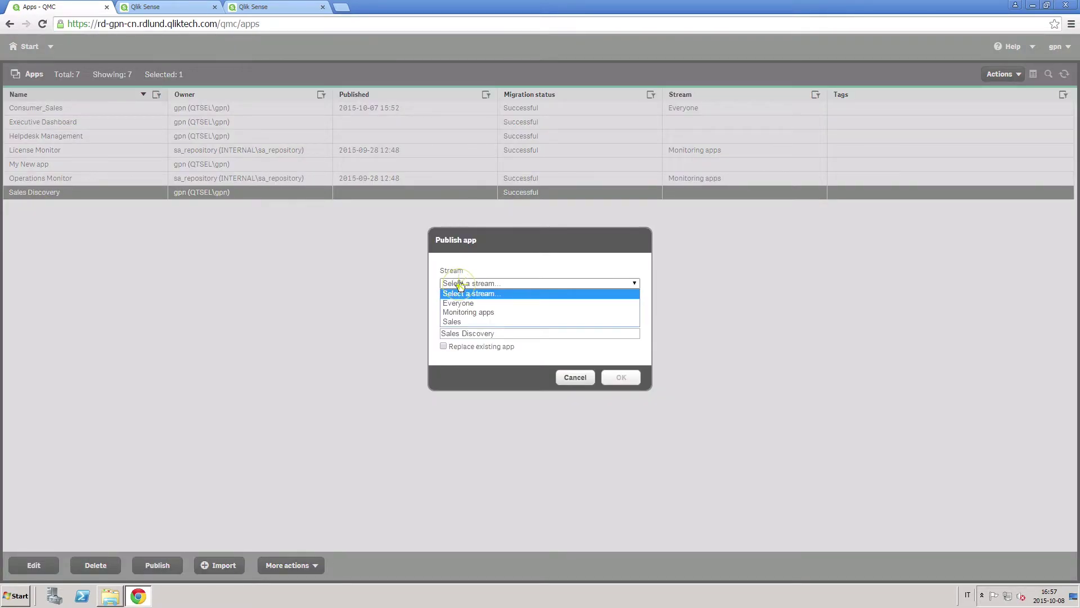
click(458, 322)
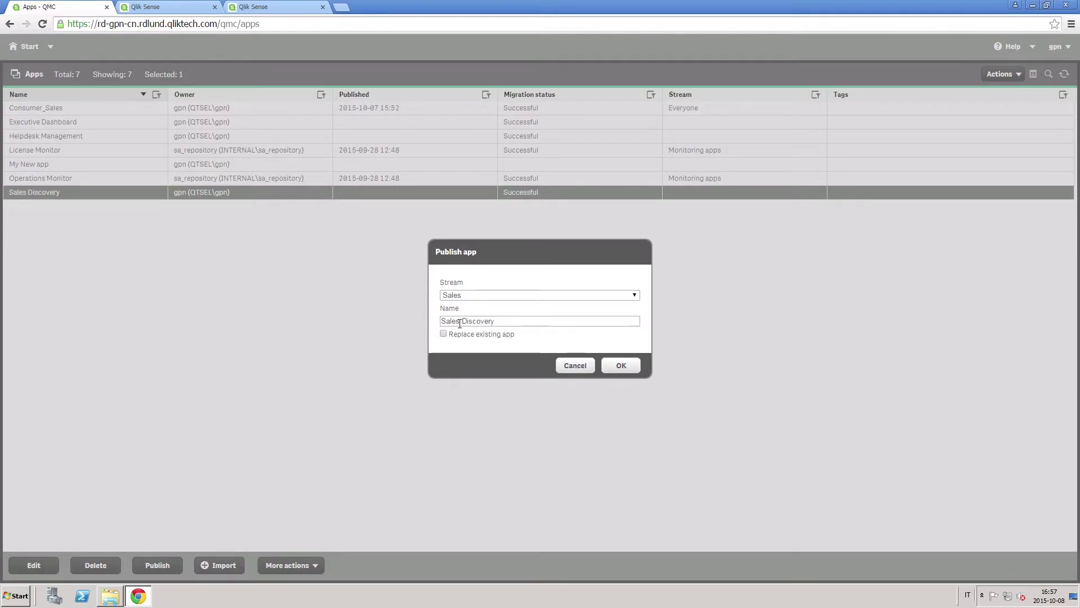
click(622, 365)
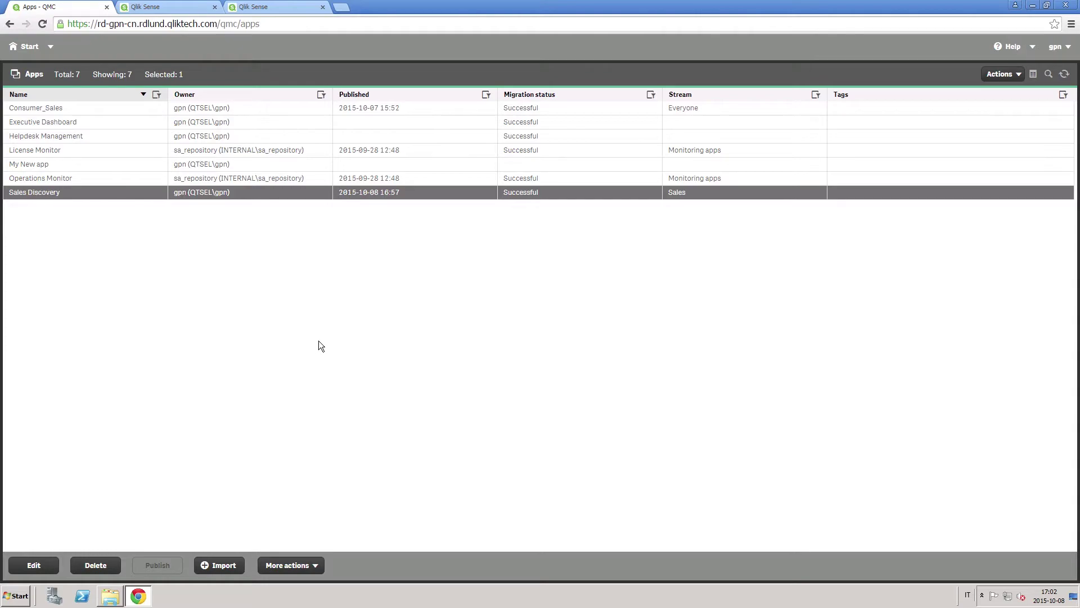
Step: Create a new stream named HR
click(28, 47)
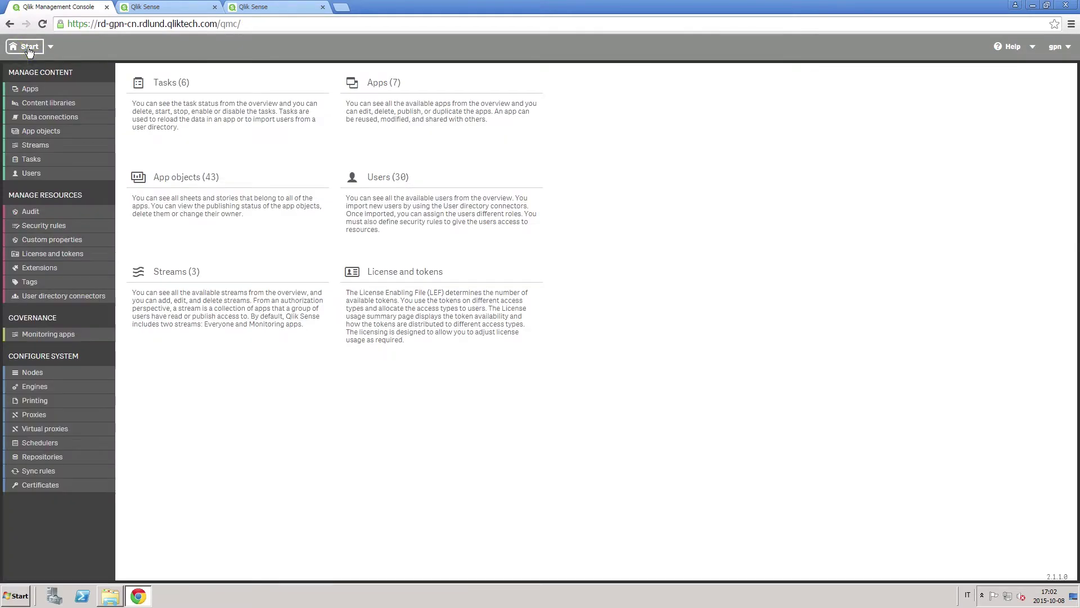
click(35, 148)
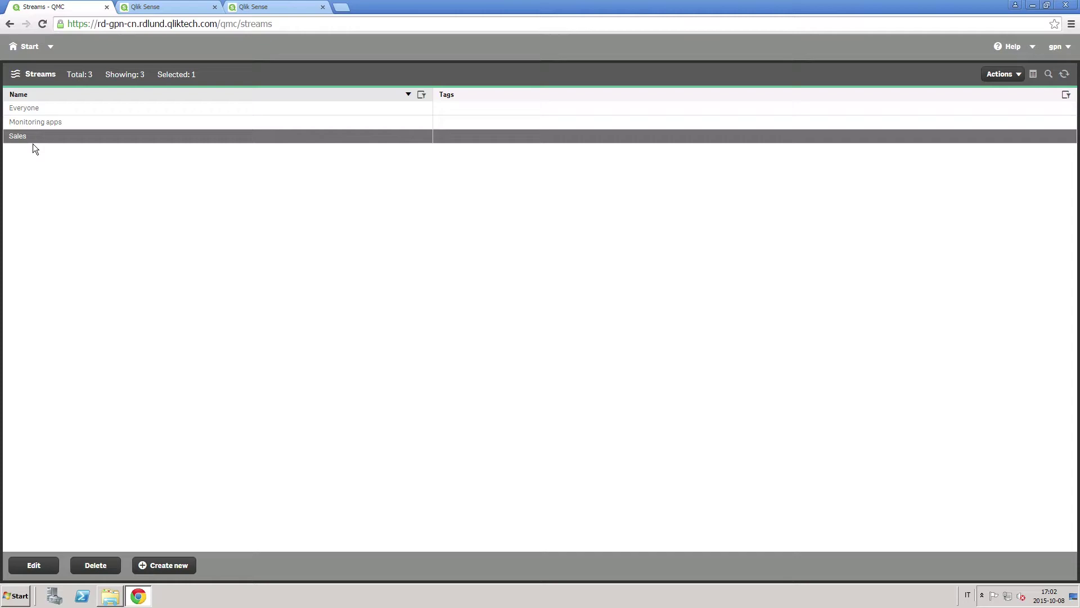
click(165, 565)
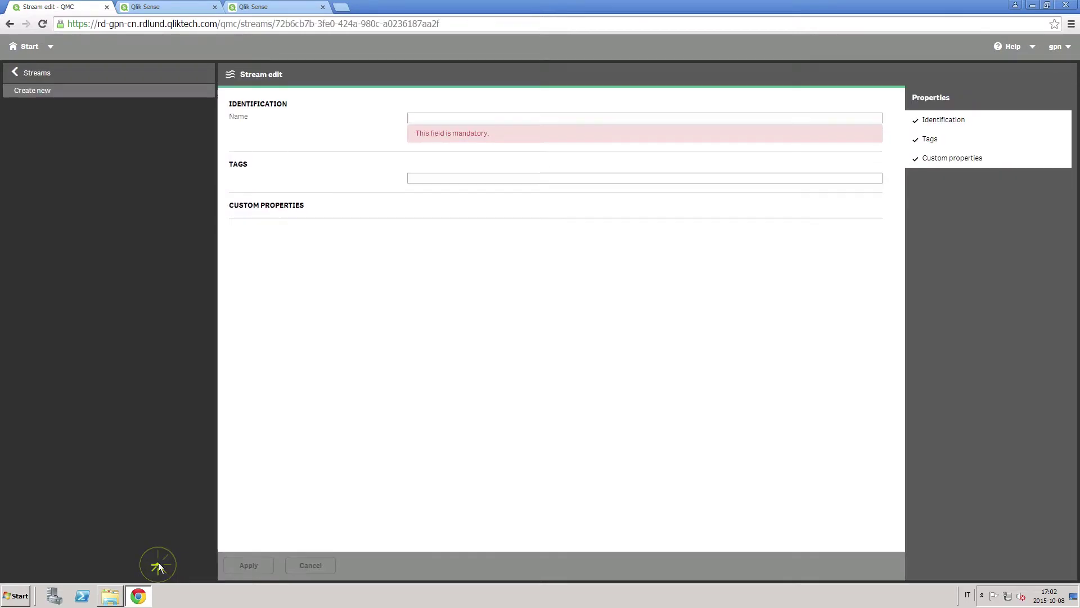
click(444, 118)
text(HR)
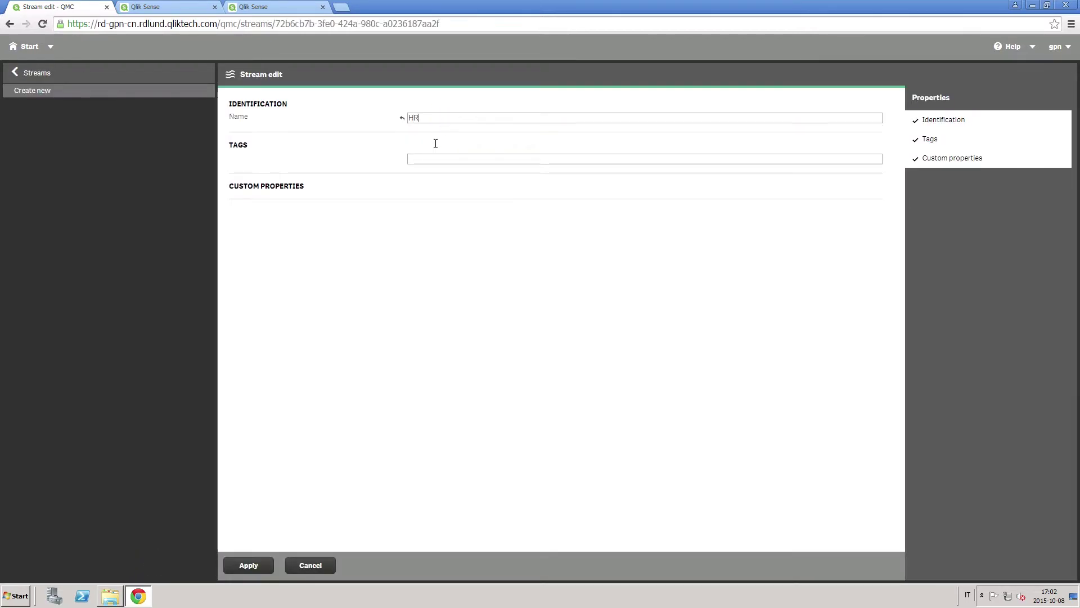
click(240, 564)
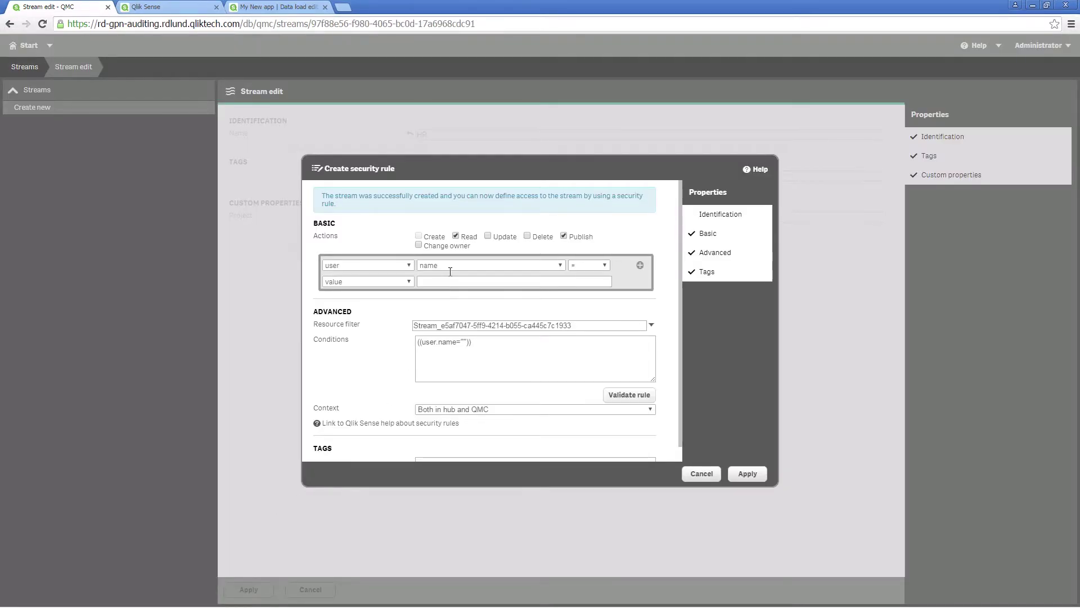
Step: Limit the HR stream's security rule to user group HR, apply it, and review access
click(450, 271)
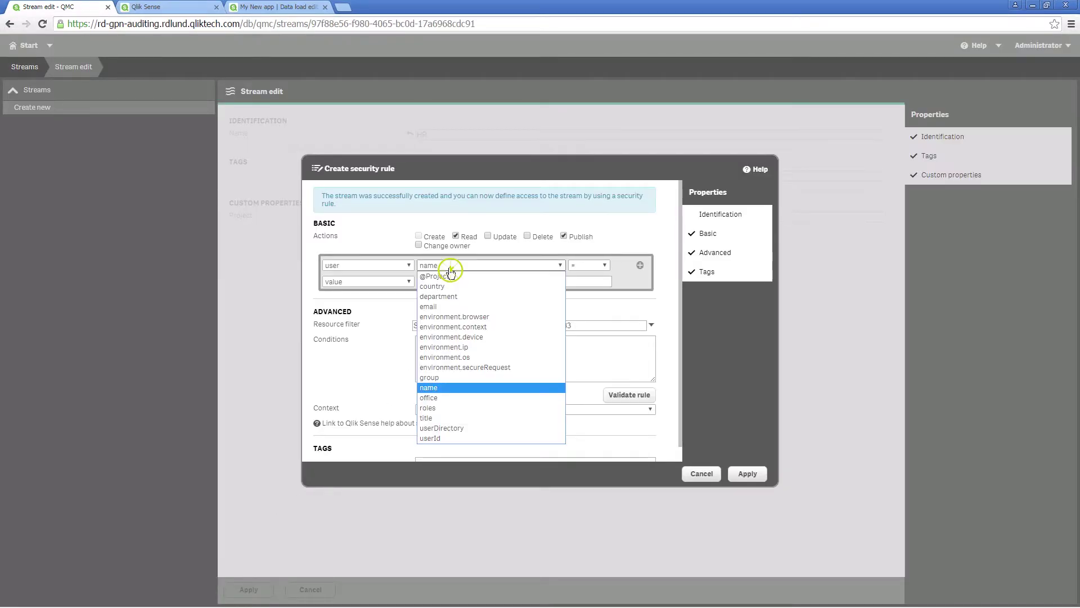
click(440, 378)
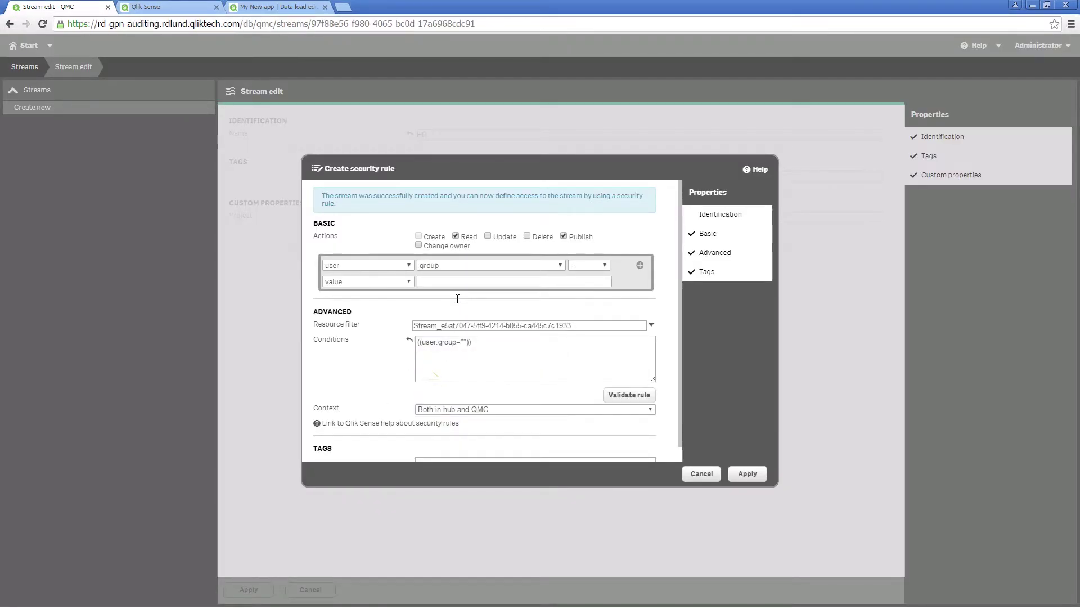
click(458, 281)
text(H)
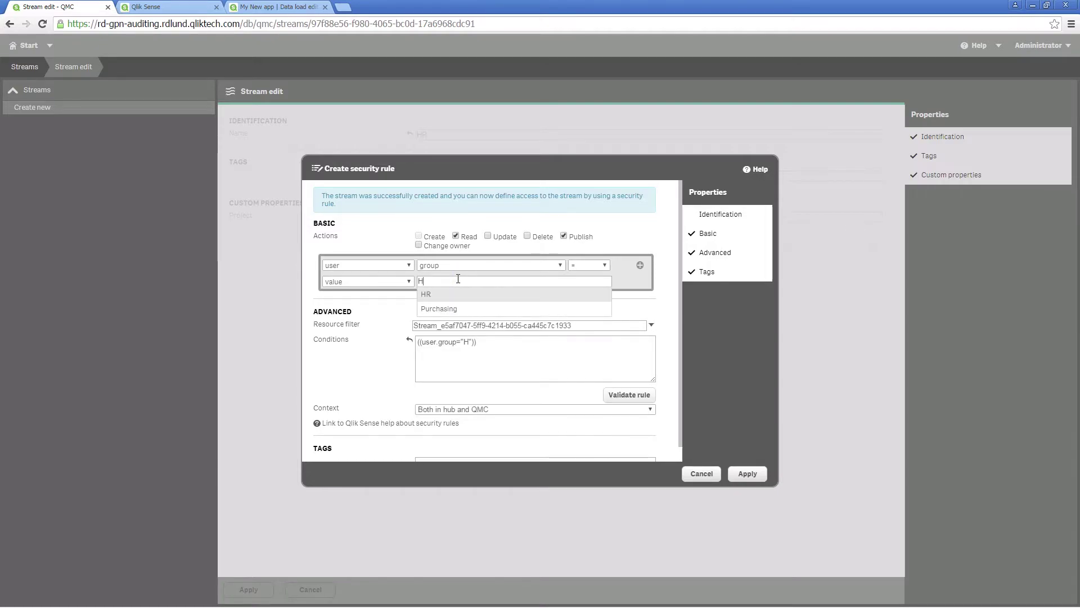
click(436, 295)
click(736, 472)
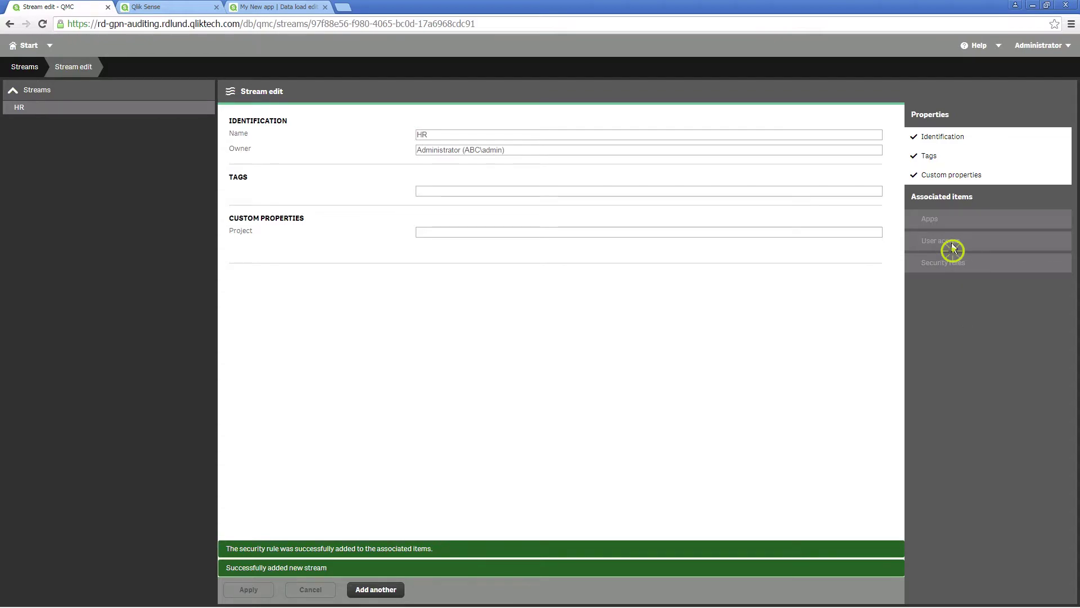
click(953, 247)
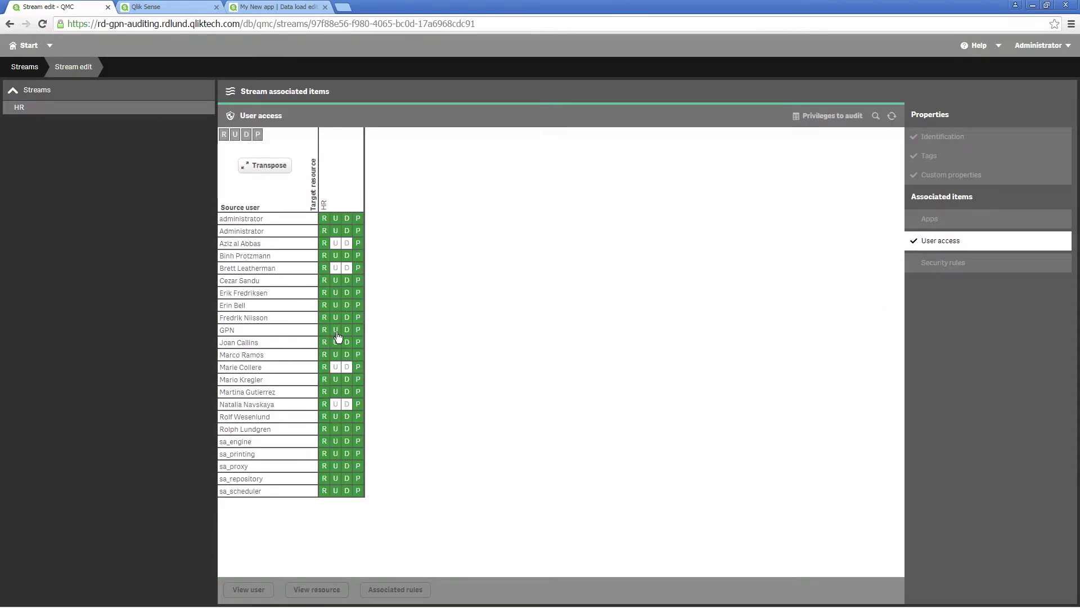
click(929, 271)
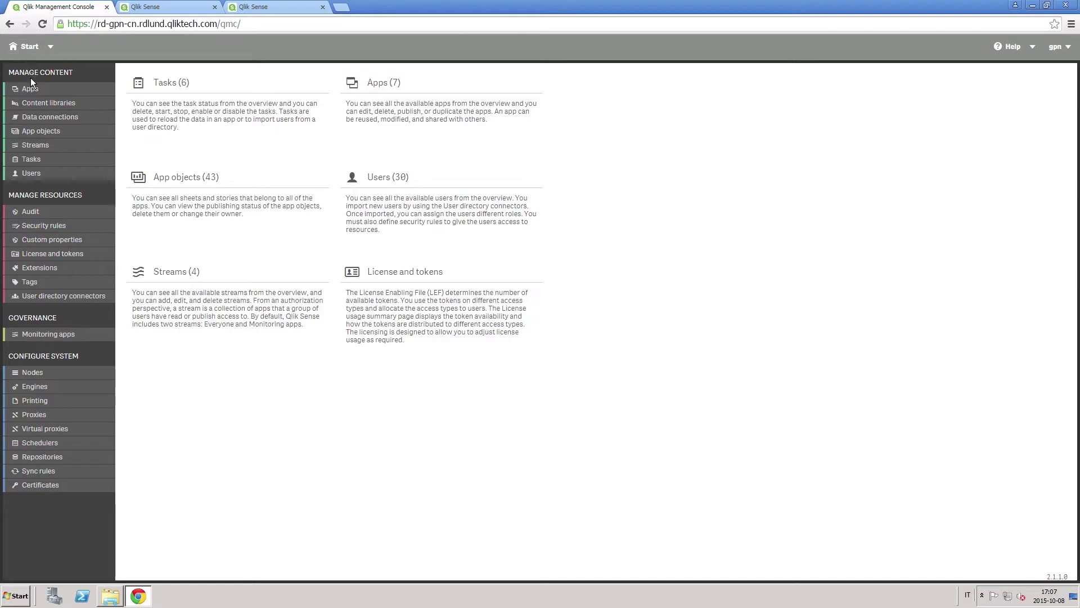
Step: Publish Helpdesk Management to the HR stream, then return to the start page
click(30, 92)
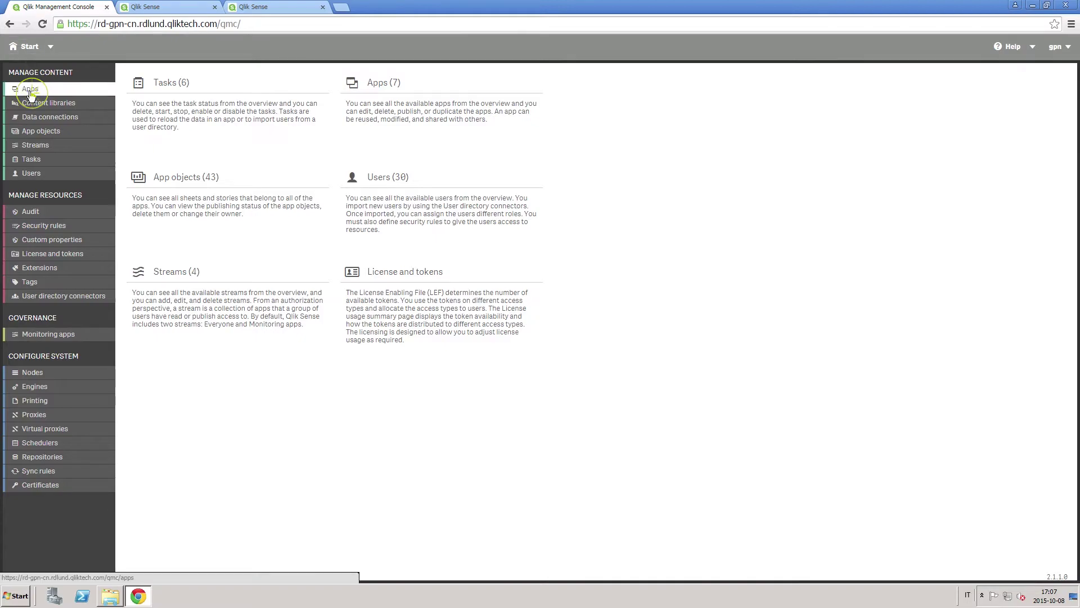
click(51, 136)
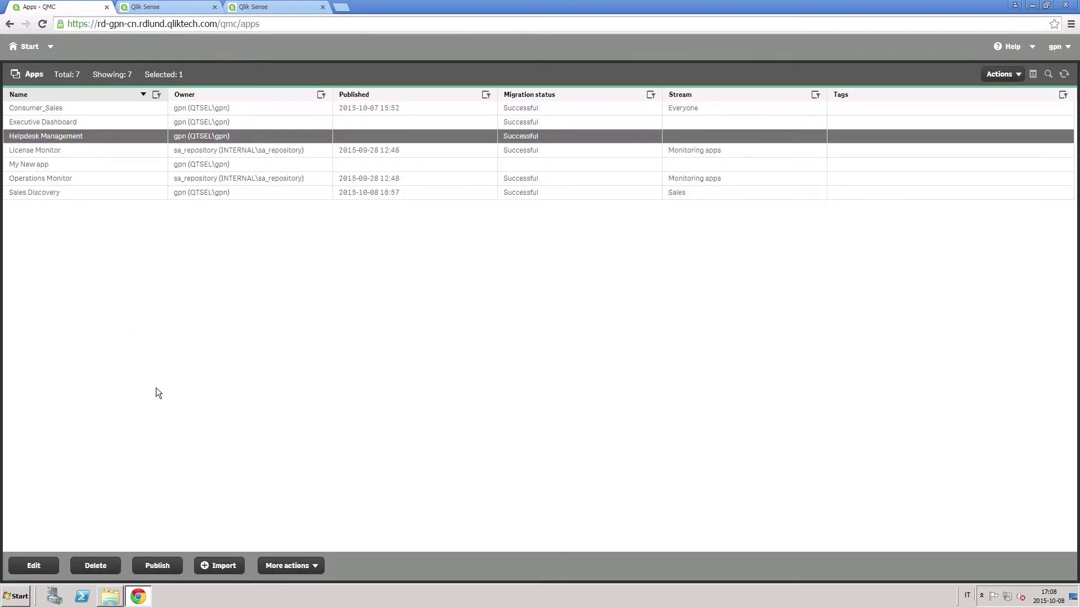
click(163, 565)
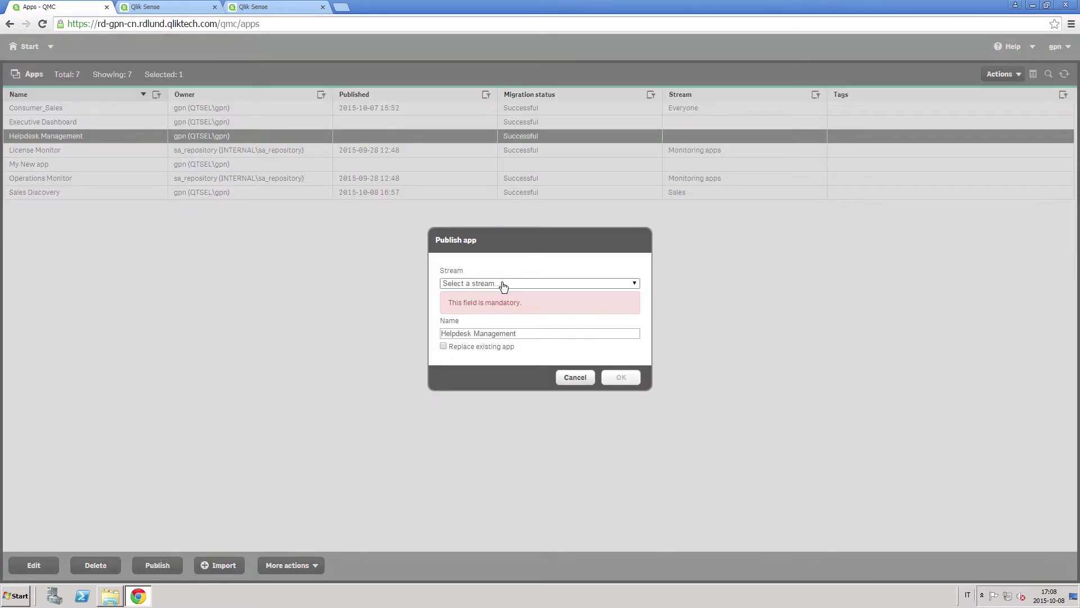
click(501, 283)
click(492, 314)
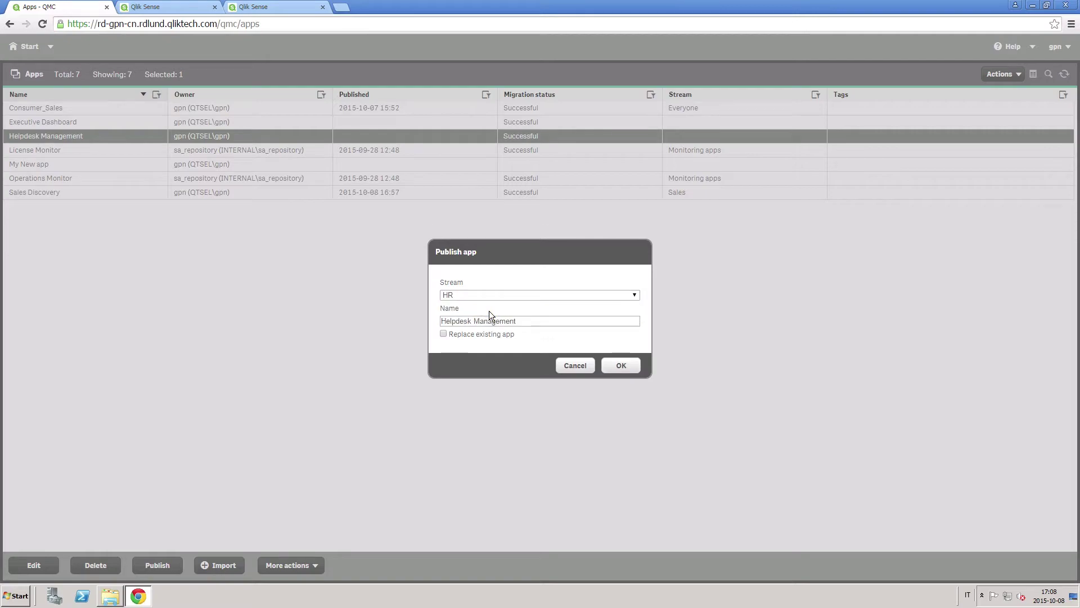
click(617, 366)
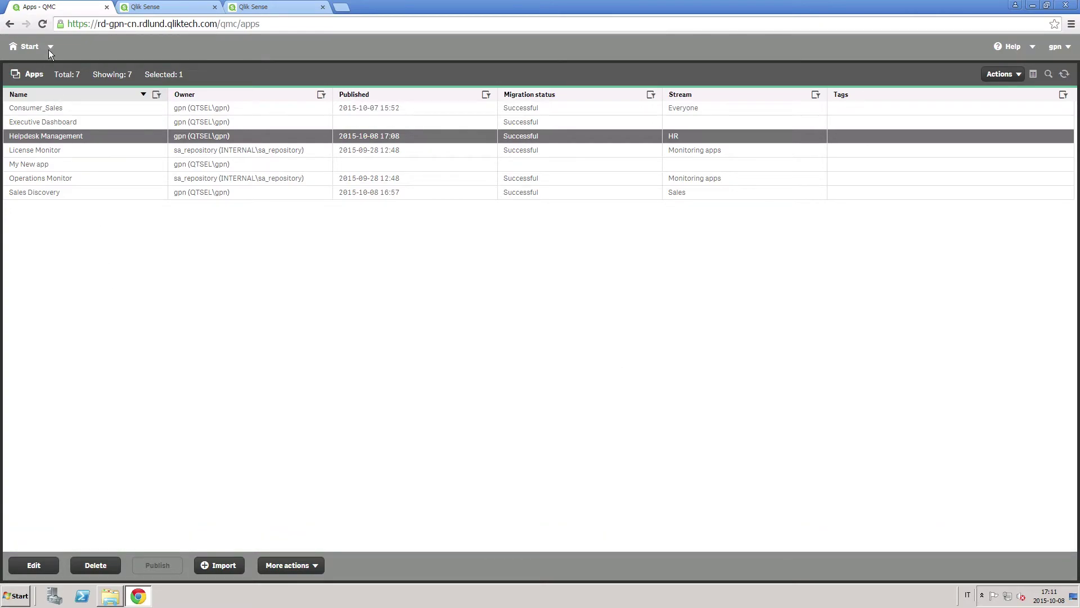
click(27, 51)
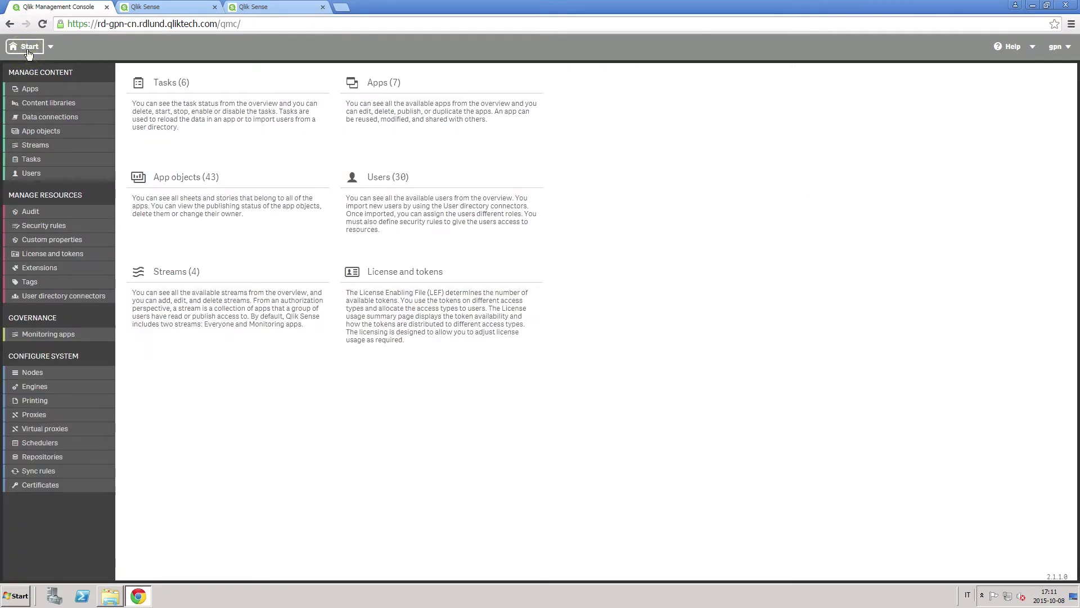
Step: Start a reload task named Reload Sales App targeting the Sales Discovery app
click(27, 160)
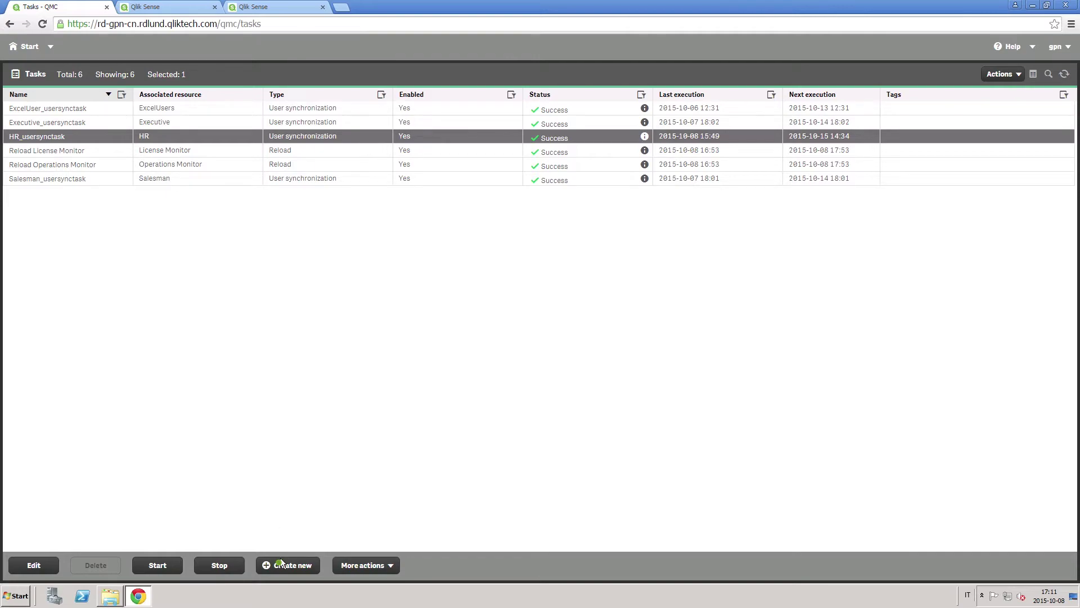
click(281, 564)
click(431, 116)
text(Reload Sales App)
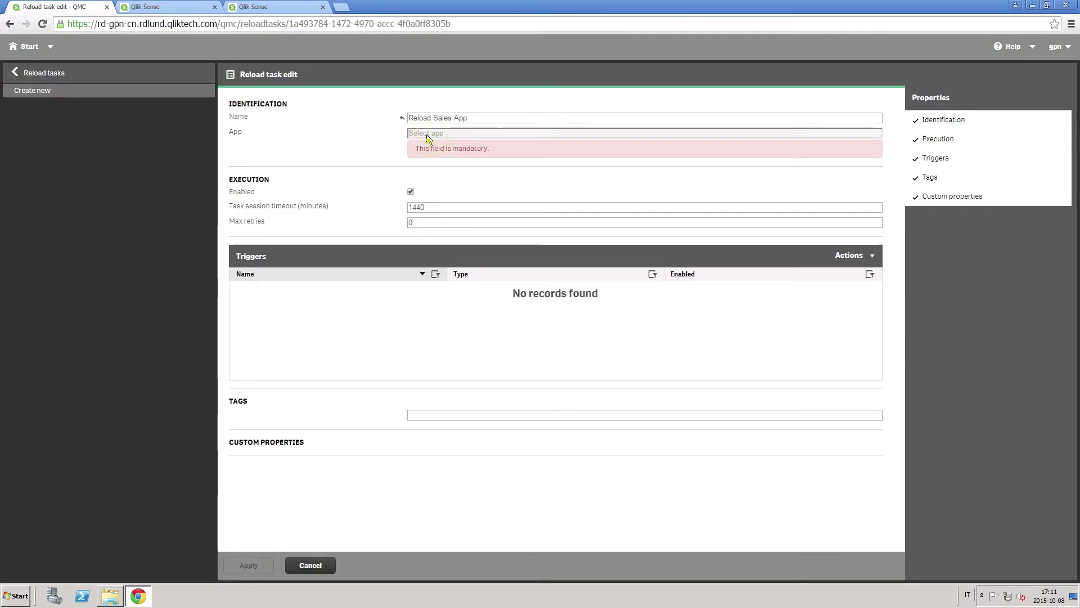
click(421, 135)
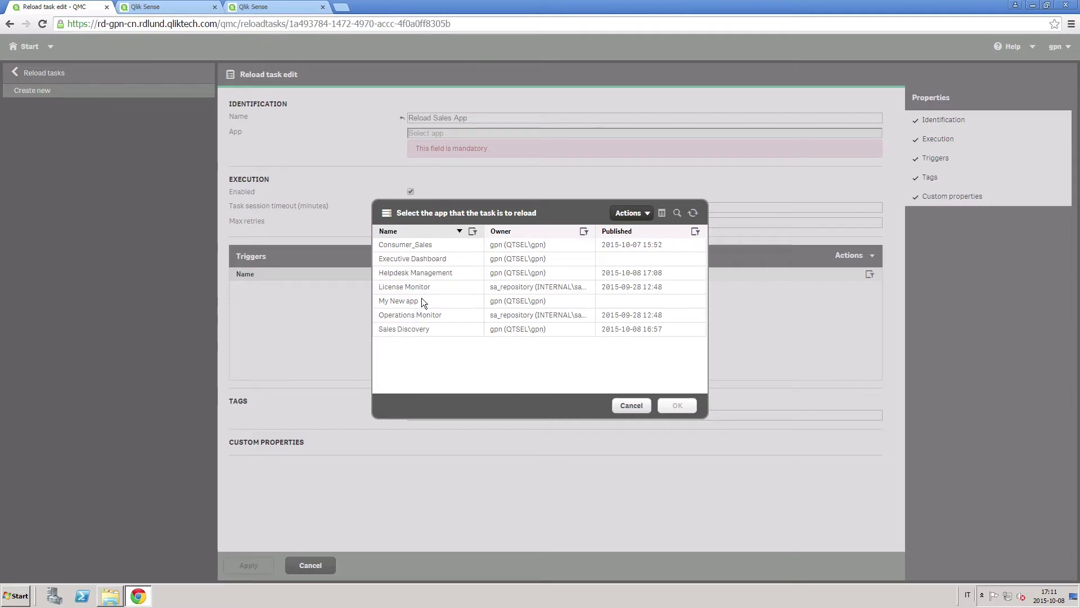
click(427, 331)
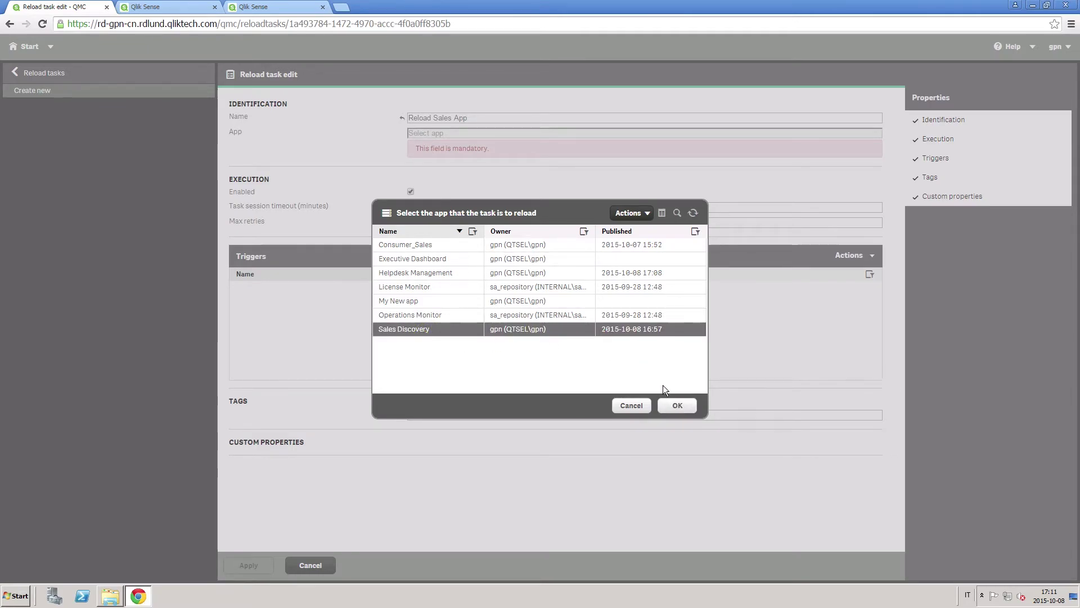
click(670, 406)
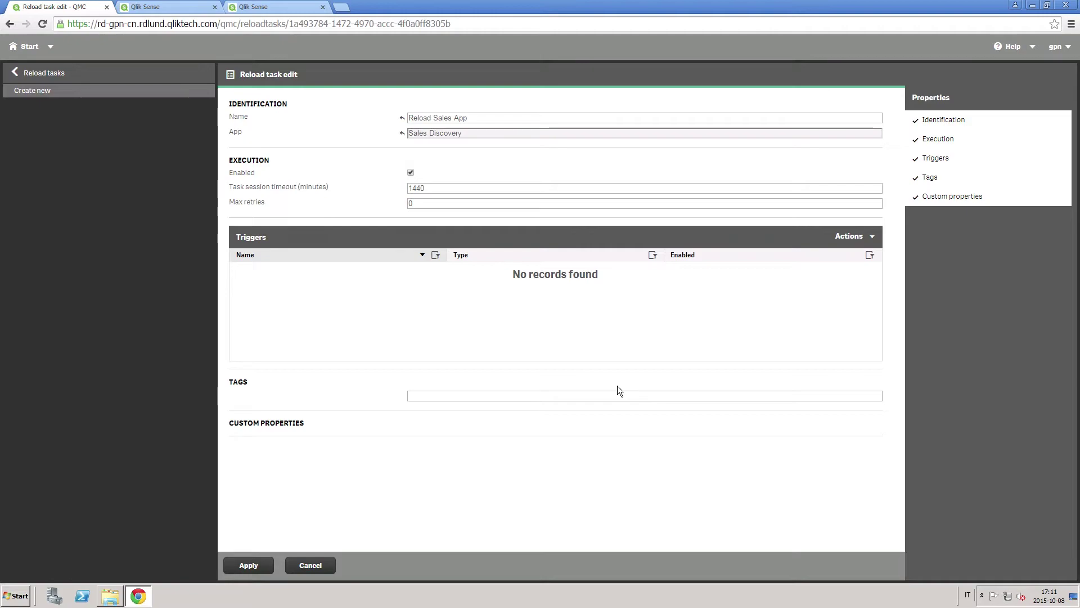
Step: Add a daily trigger starting at 06:00 and save the task
click(870, 237)
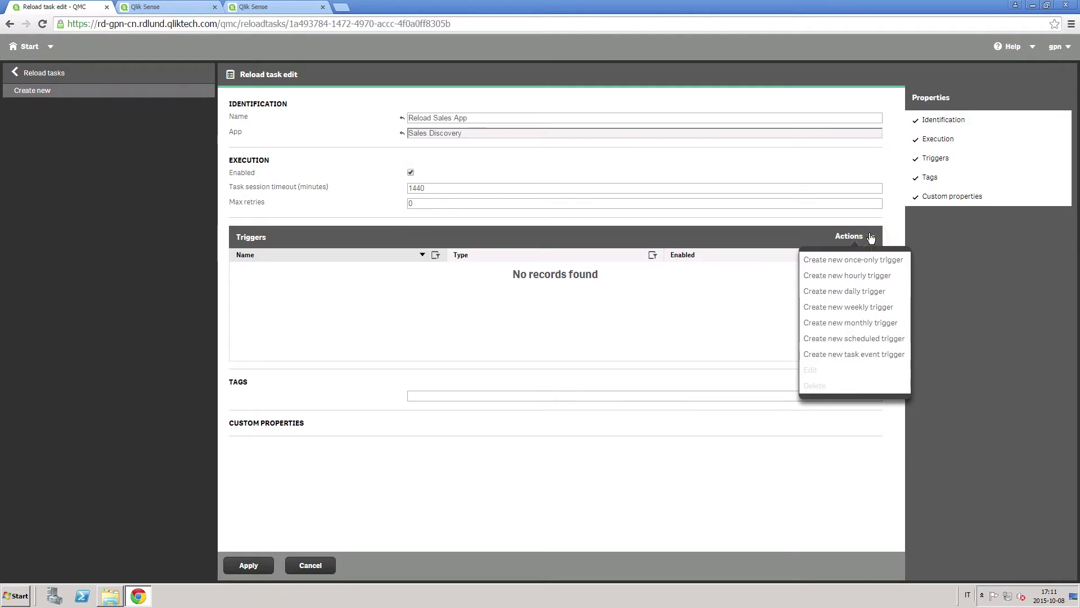
click(840, 291)
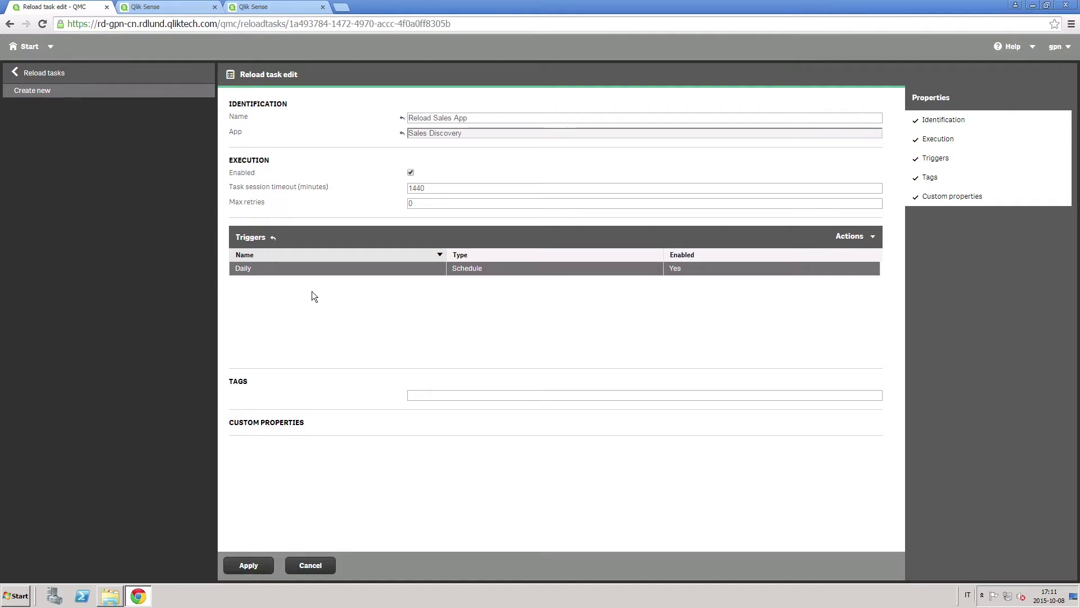
double_click(307, 275)
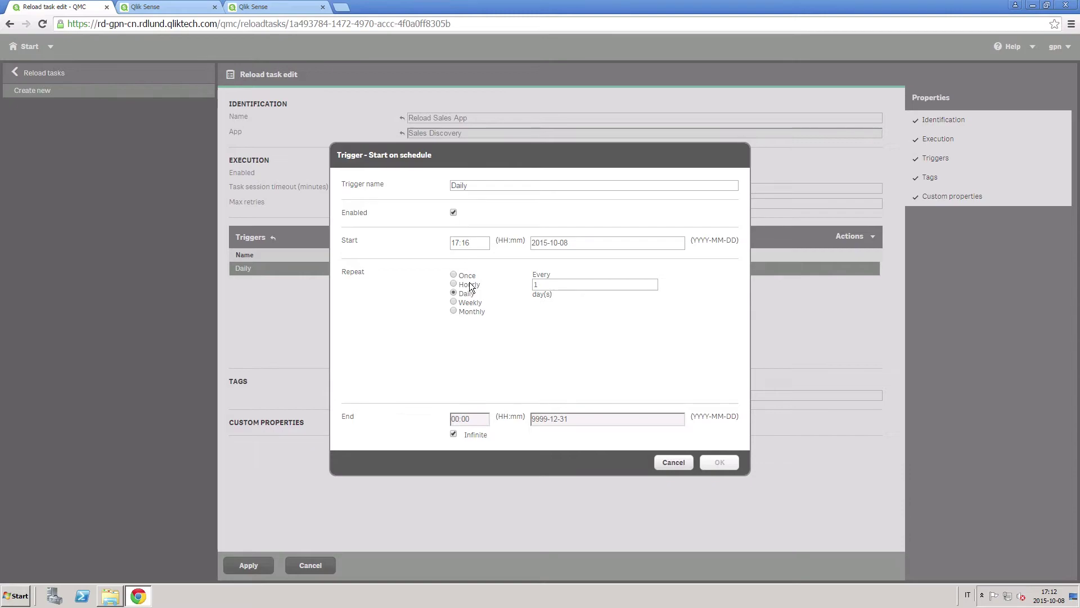
double_click(458, 241)
key(BackSpace)
text(06)
key(Delete)
key(Delete)
key(Delete)
text(:00)
click(720, 463)
click(251, 569)
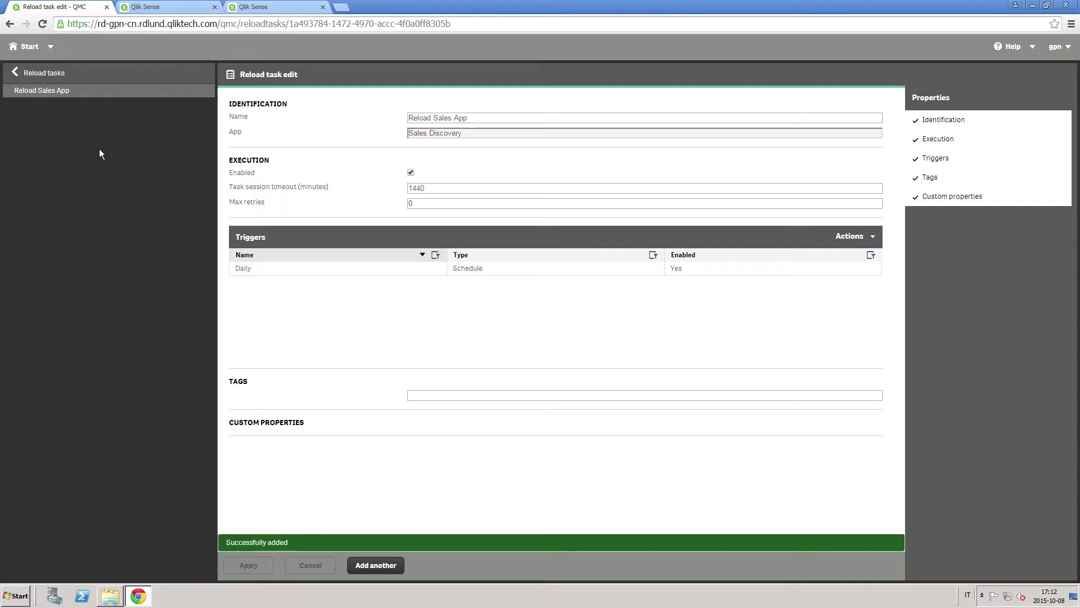
Step: Create a new reload task named 'Reload HelpDesk' for the Helpdesk Management app
click(25, 49)
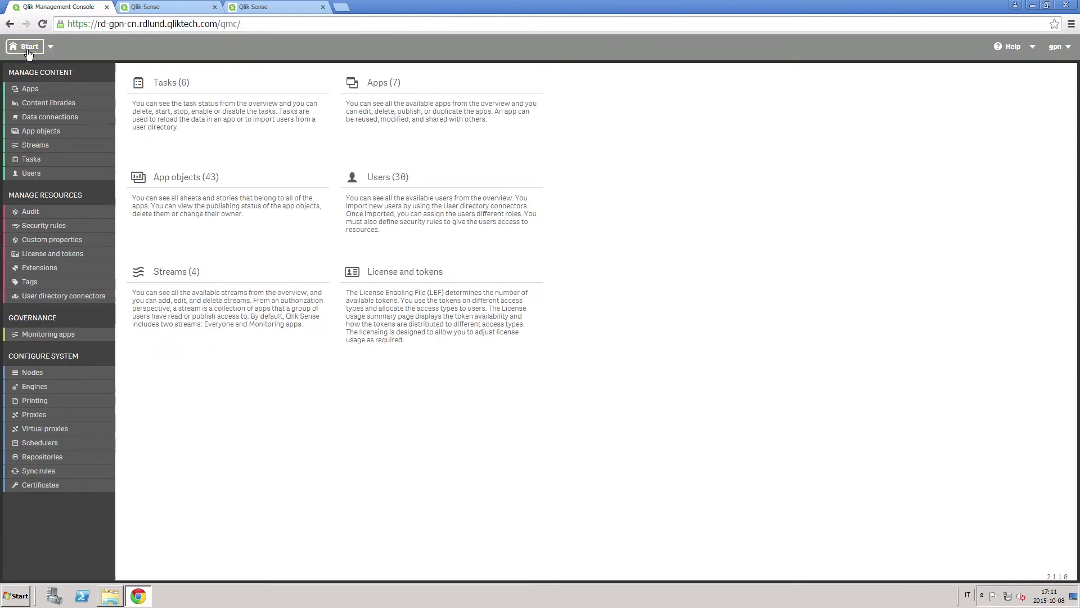
click(31, 159)
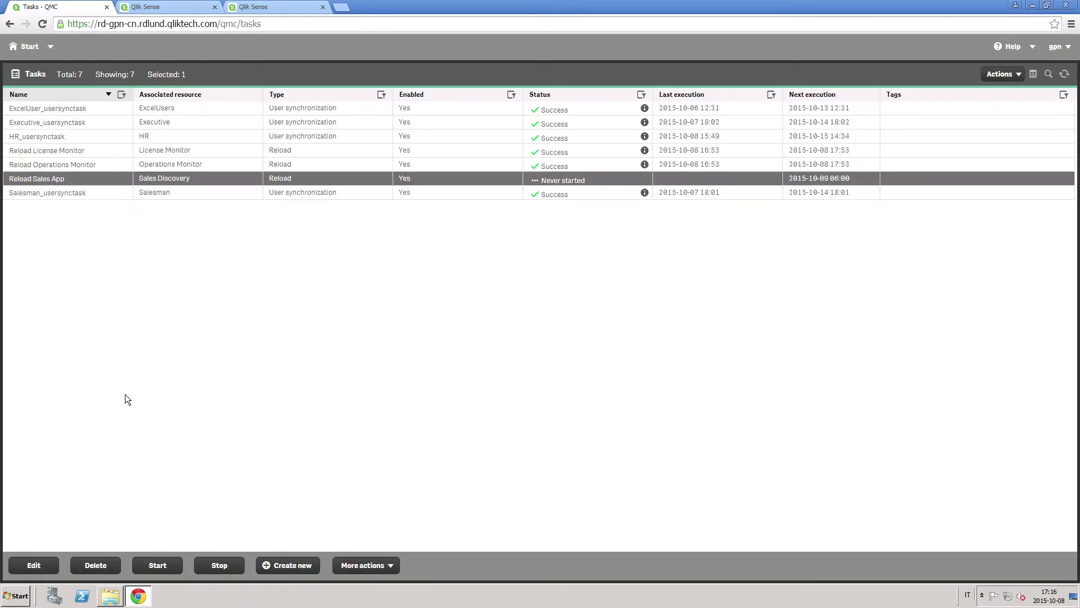
click(284, 564)
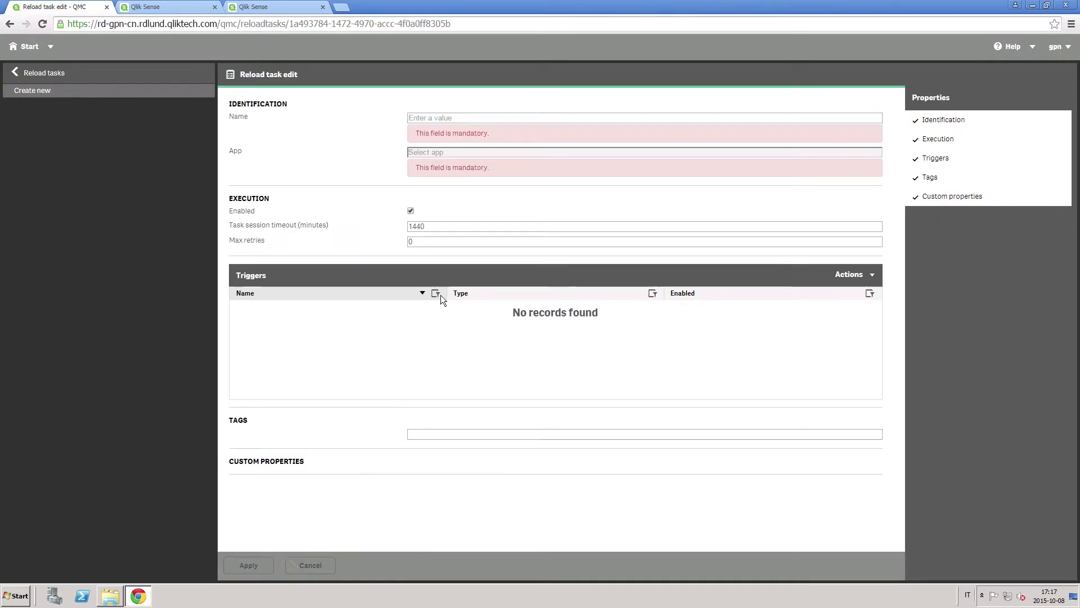
text(Reload Help)
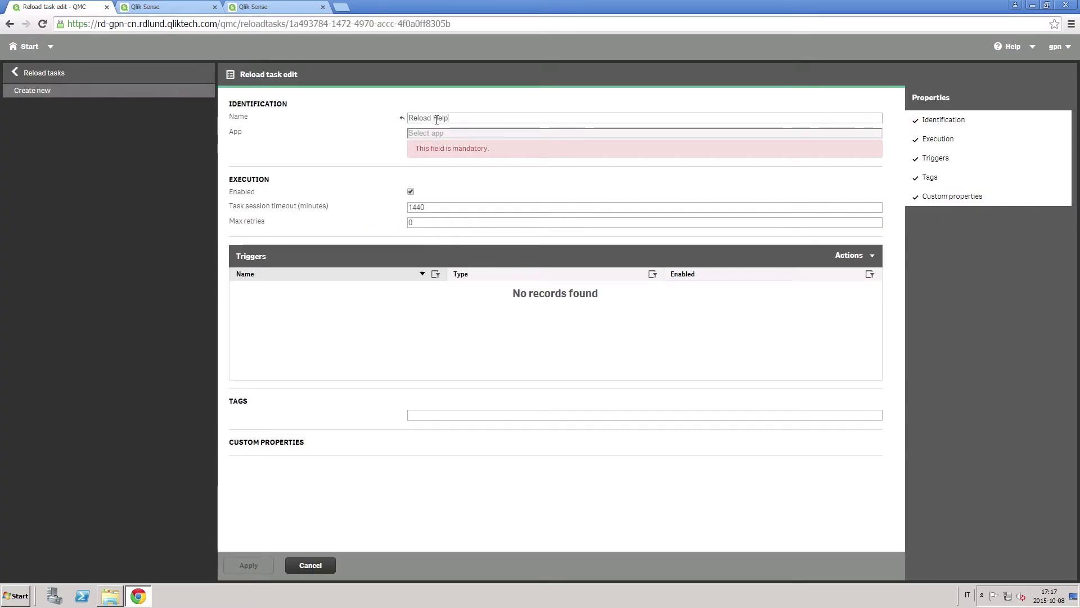
text(Desk)
click(435, 132)
click(429, 273)
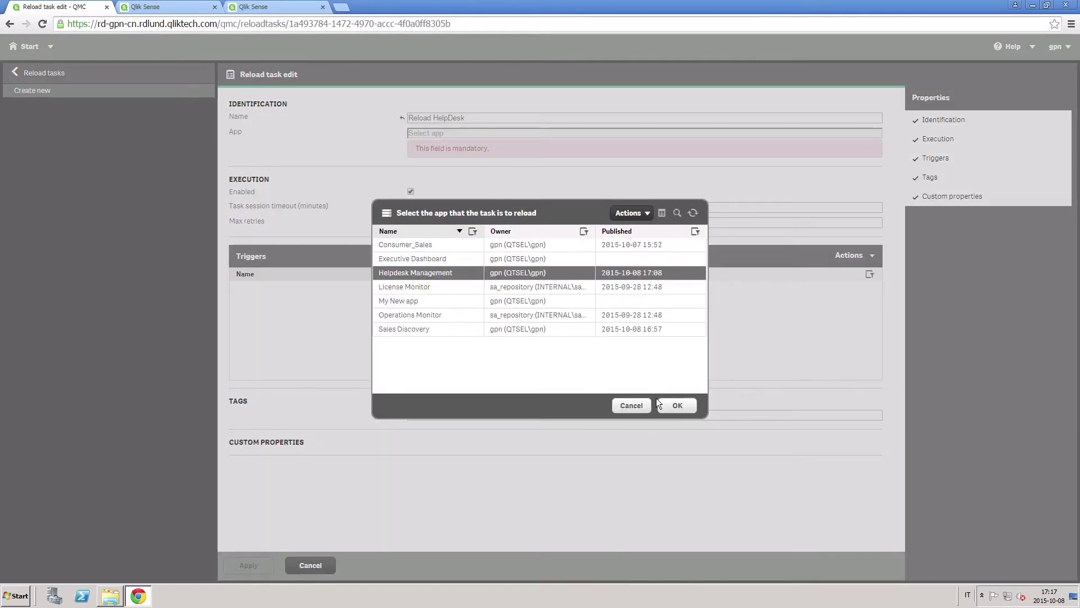
click(675, 405)
Step: Add a daily trigger starting at 09:00 and save the Reload HelpDesk task
click(872, 236)
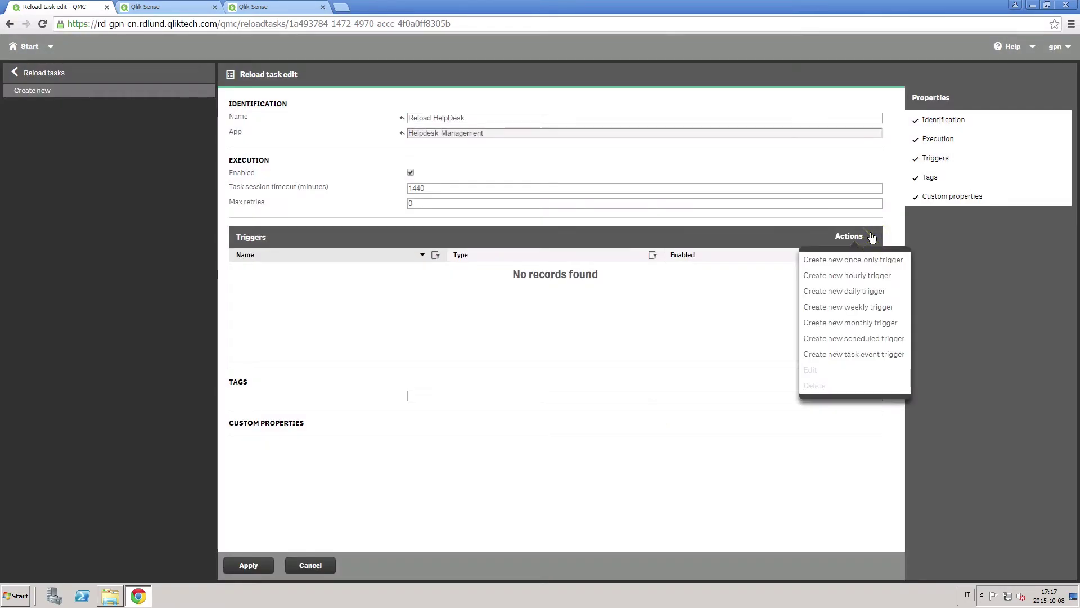
click(855, 291)
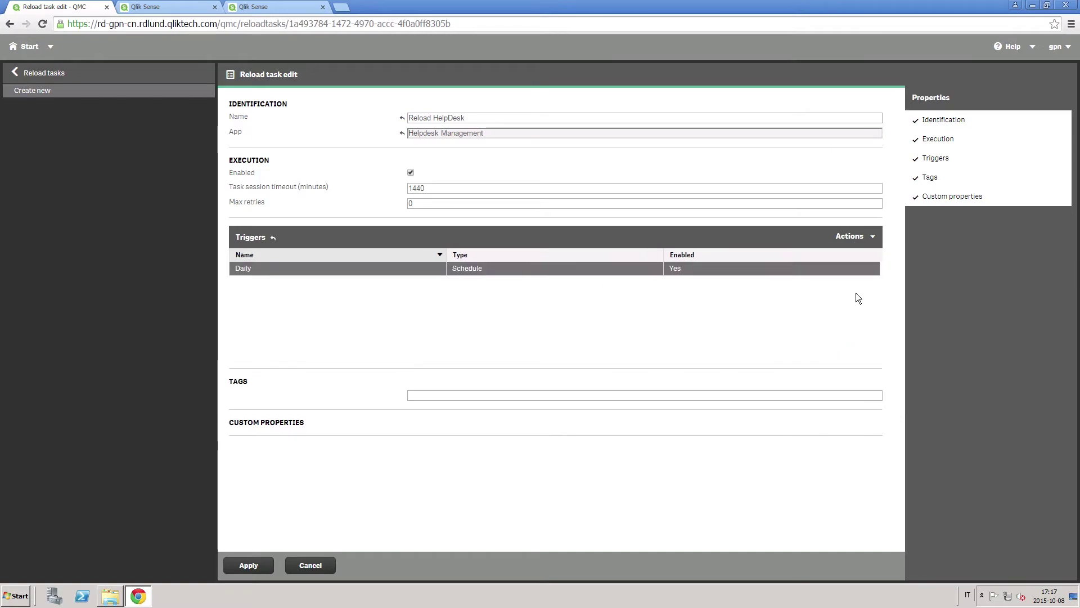
double_click(352, 269)
click(451, 239)
key(BackSpace)
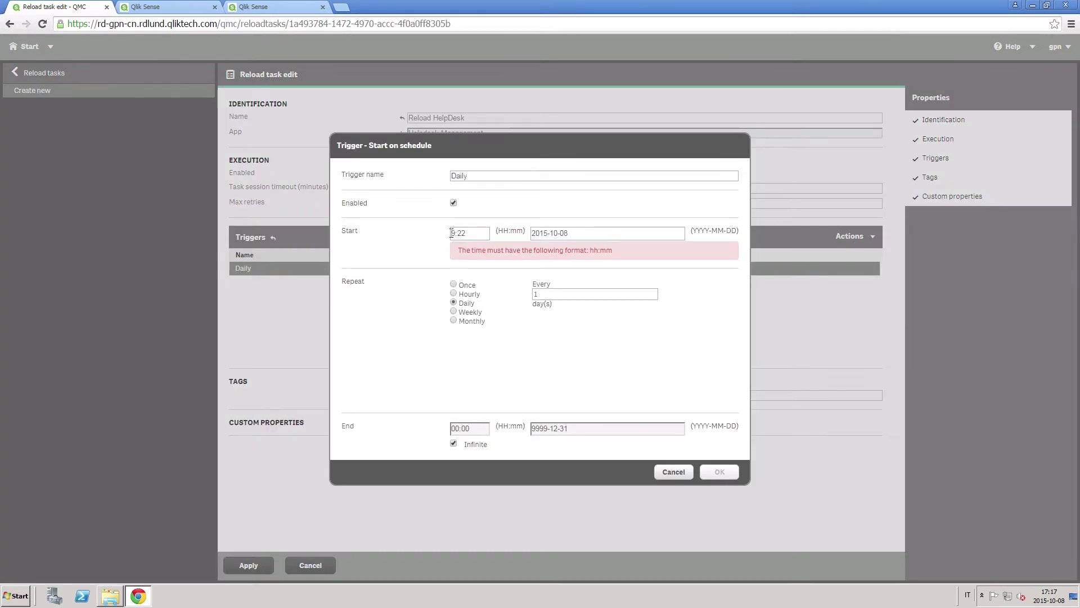
text(9)
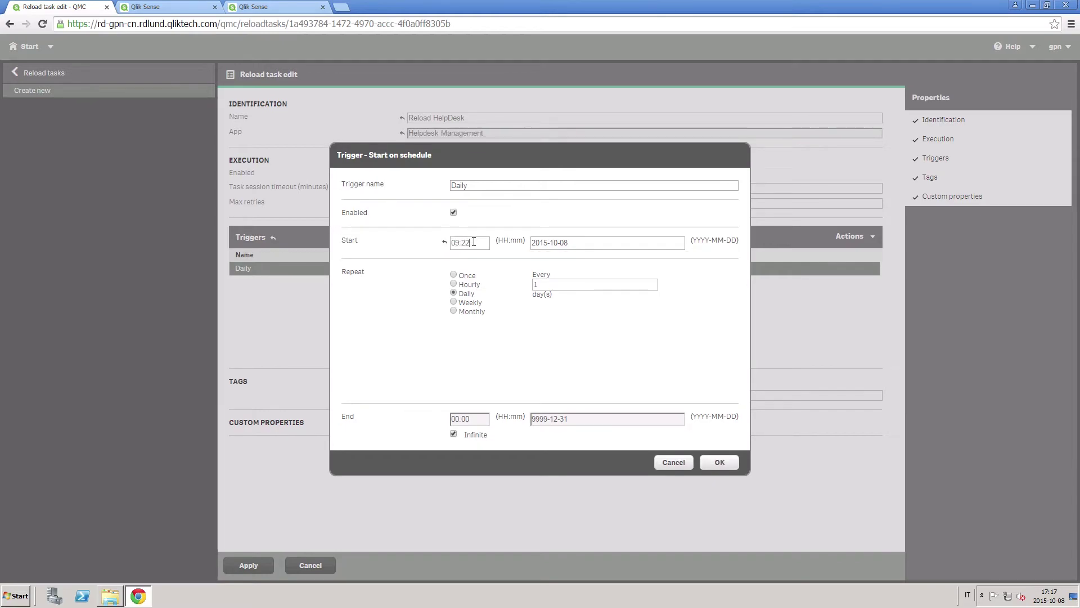
click(472, 241)
key(BackSpace)
key(BackSpace)
text(00)
click(717, 463)
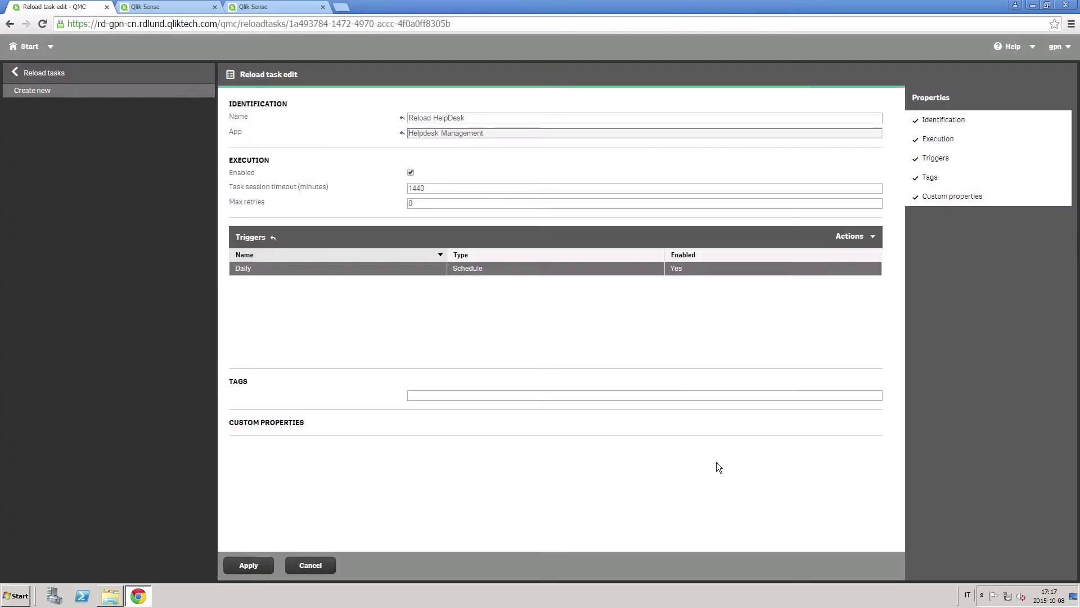
click(251, 565)
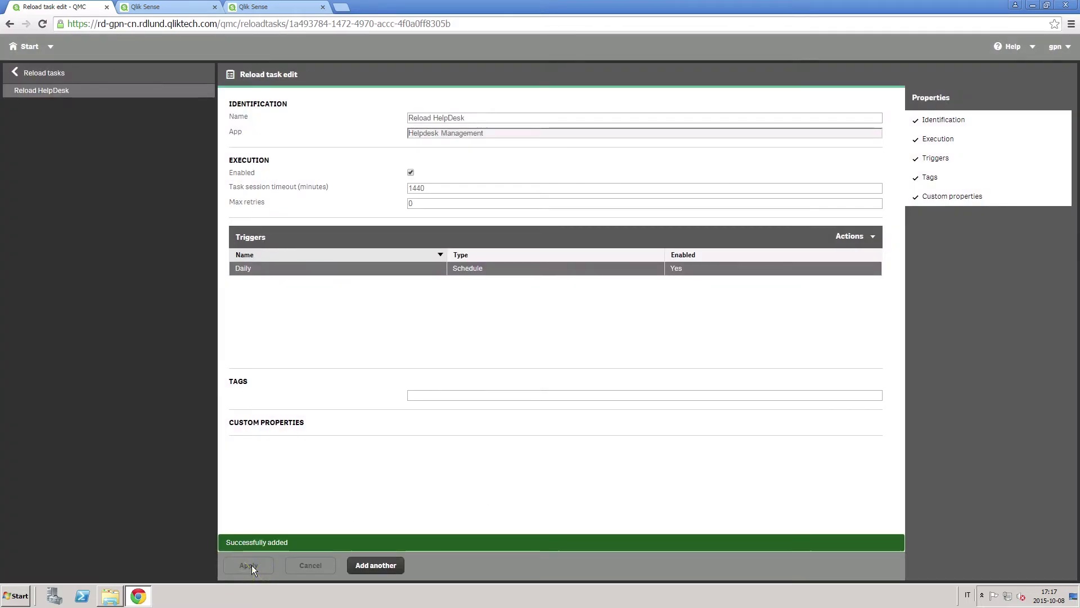
Step: Duplicate the Consumer_Sales app to create Consumer_Sales(1), then return to the start page
click(28, 45)
click(30, 89)
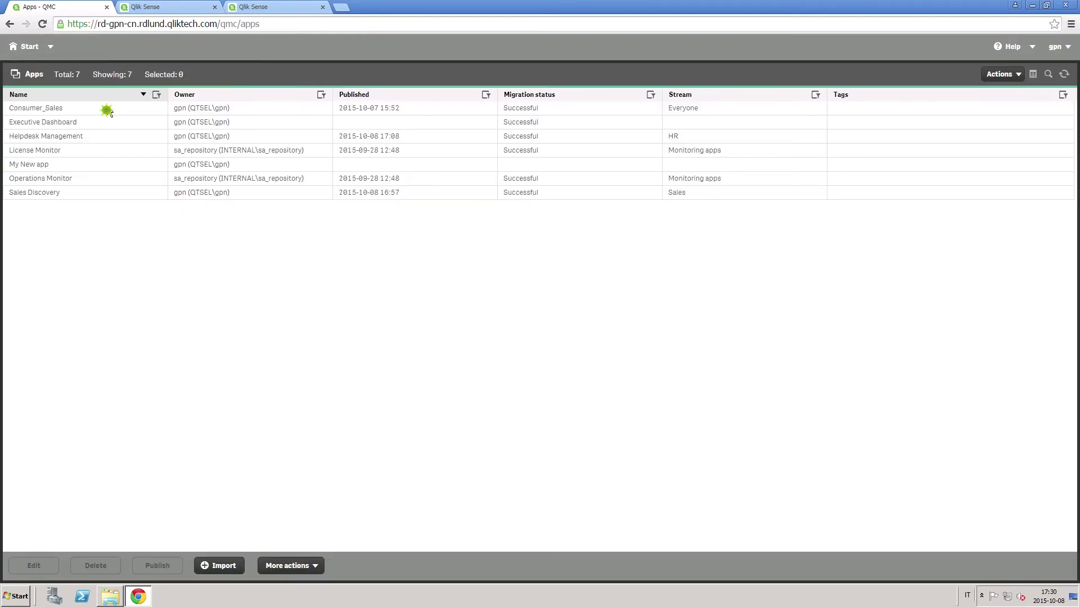
click(107, 107)
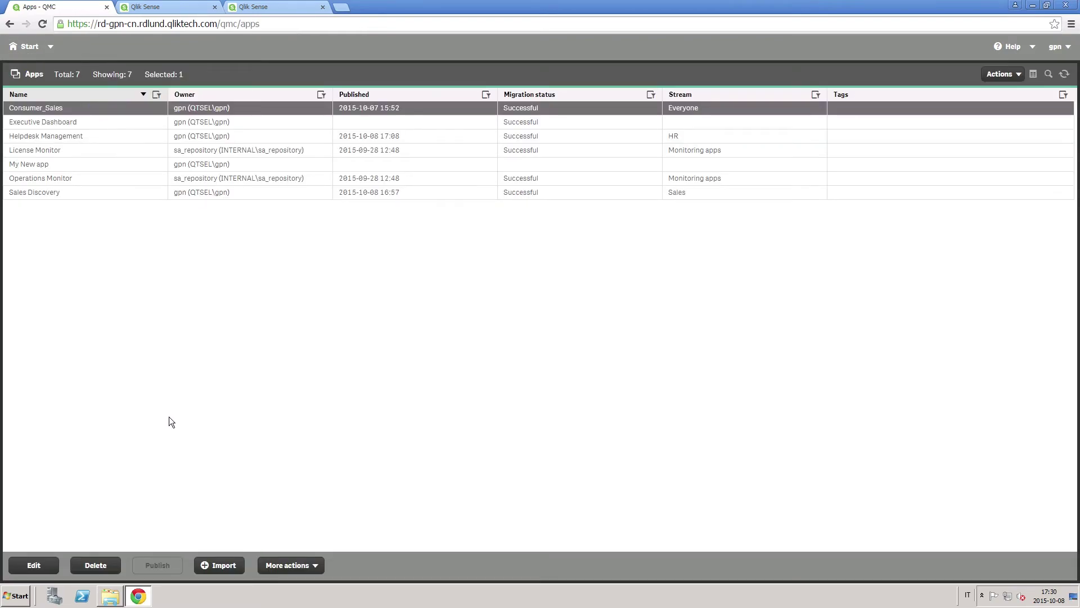
click(291, 565)
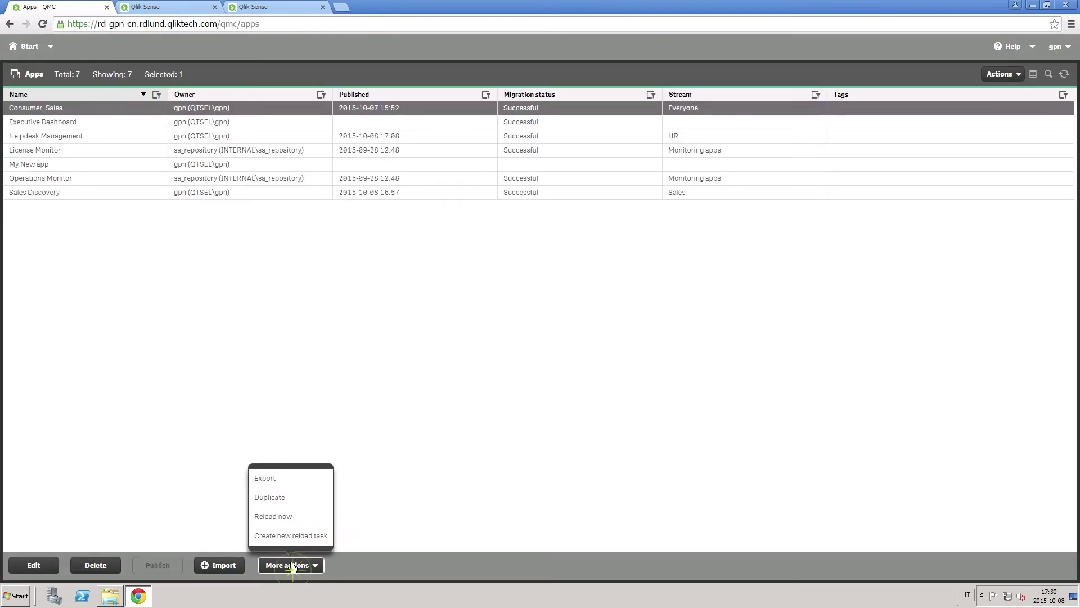
click(281, 499)
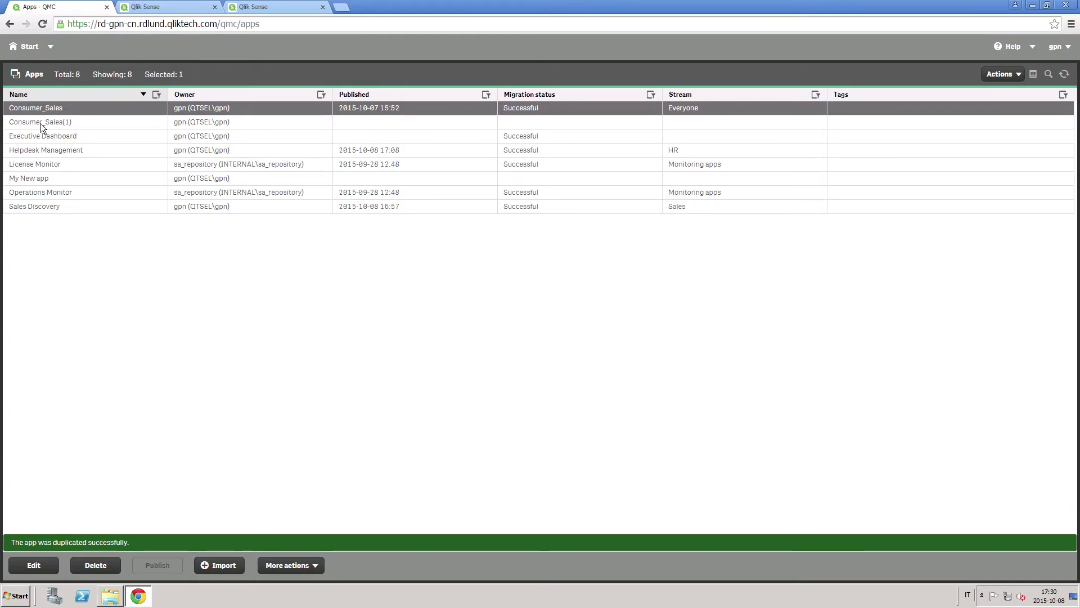
click(25, 49)
Step: Create a new stream named 'Consumer Sales for Executive'
click(28, 147)
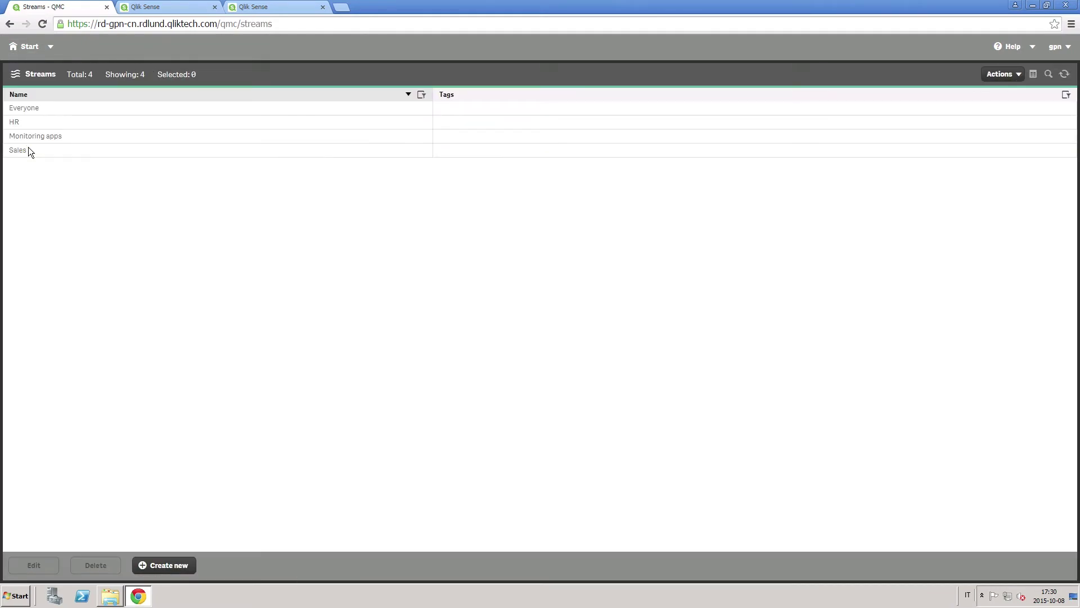
click(163, 566)
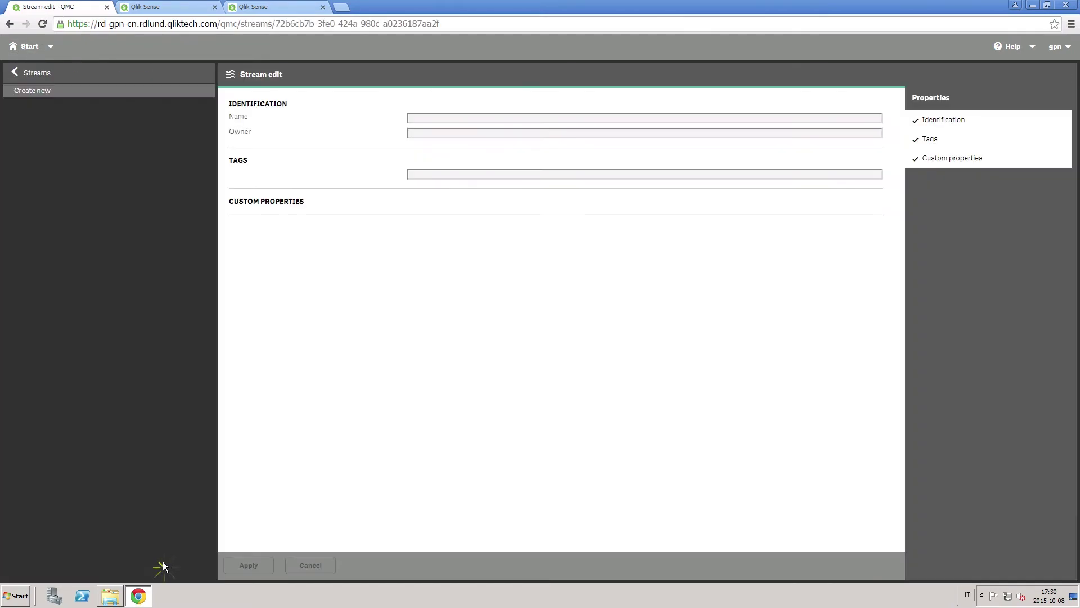
click(419, 118)
text(Consumer Sa)
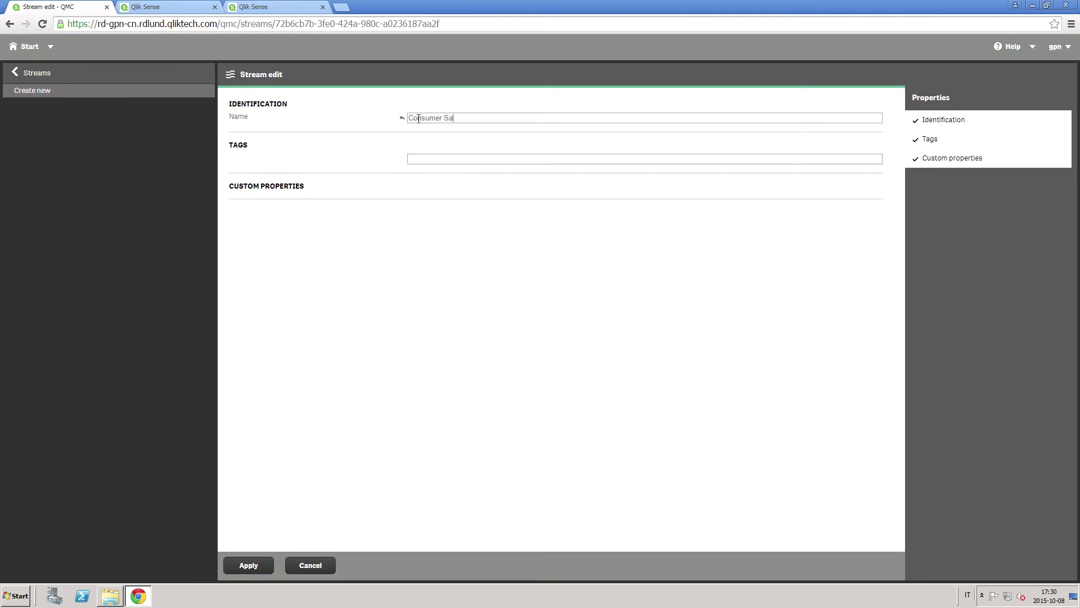
text(les for Executive)
click(250, 566)
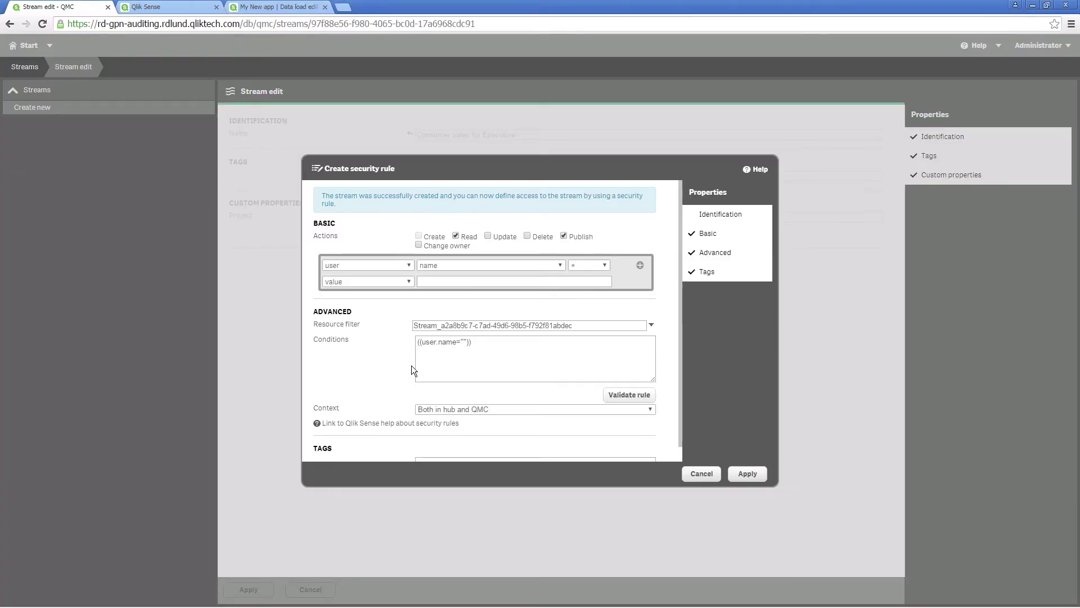
Step: Restrict the stream's security rule to user group Executive with Update, Delete and Change owner rights
click(450, 265)
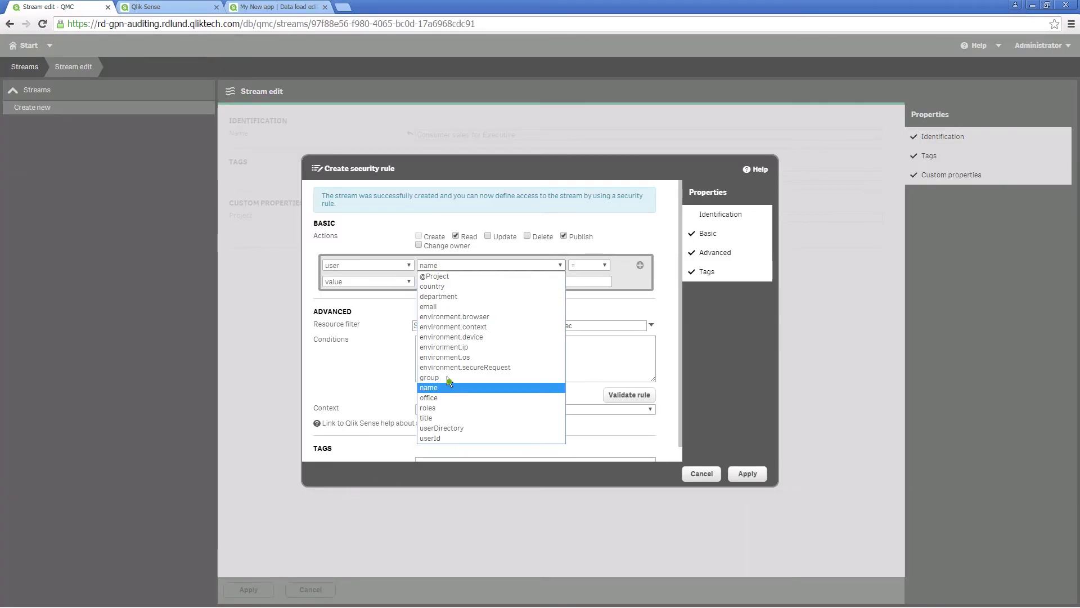
click(447, 375)
click(447, 283)
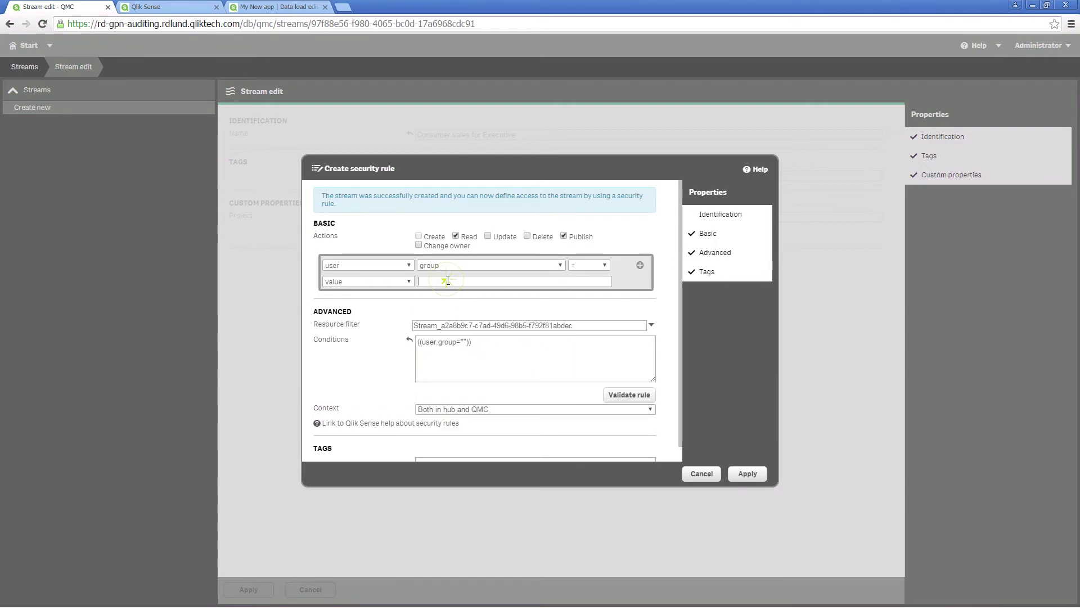
text(Executive)
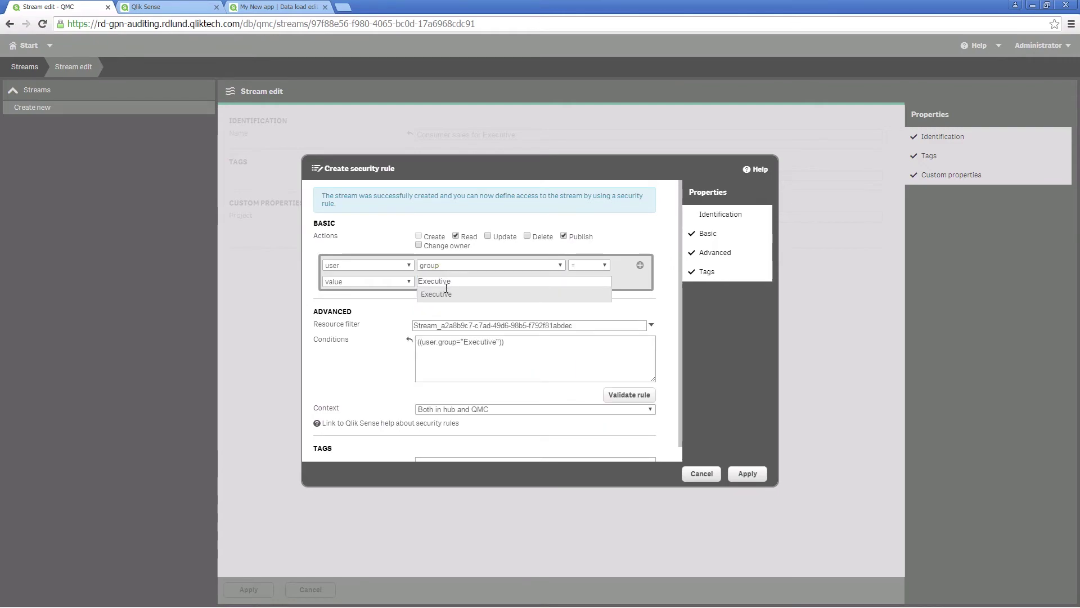
click(443, 292)
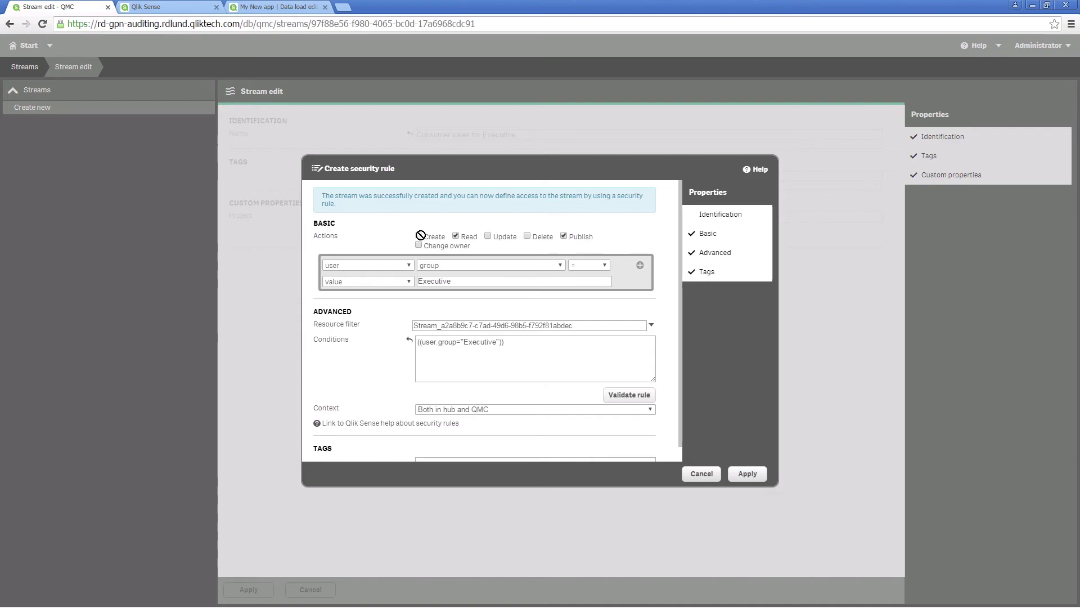
click(487, 236)
click(527, 237)
click(418, 245)
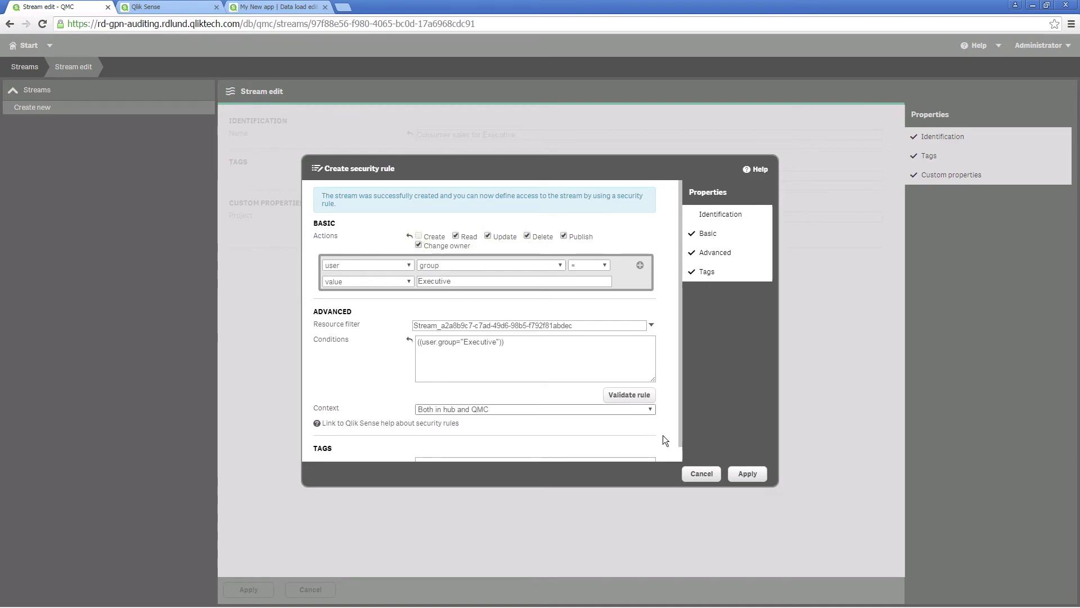
click(750, 475)
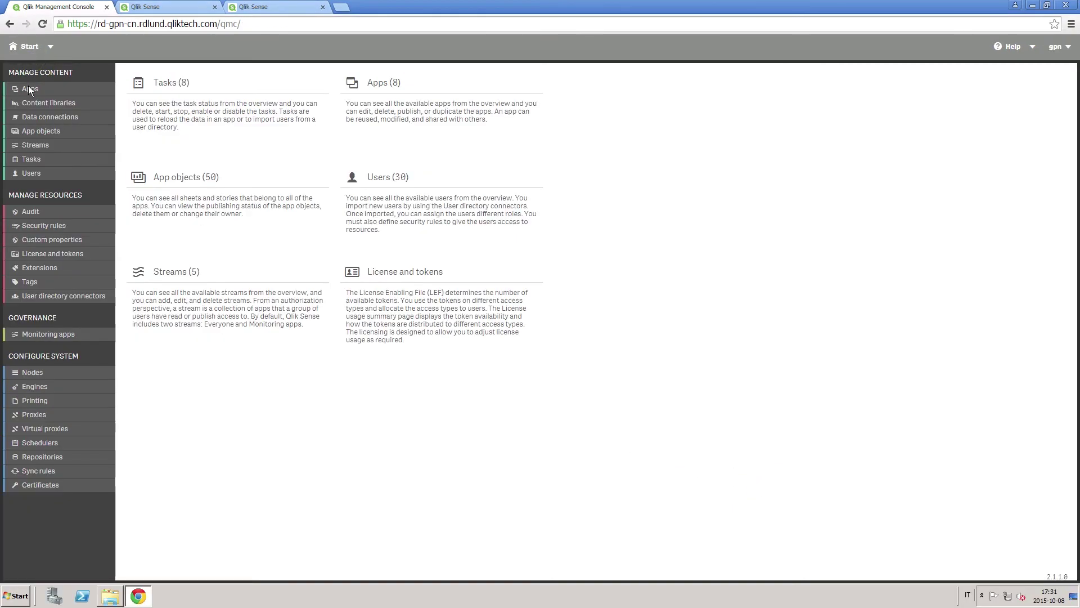
click(28, 86)
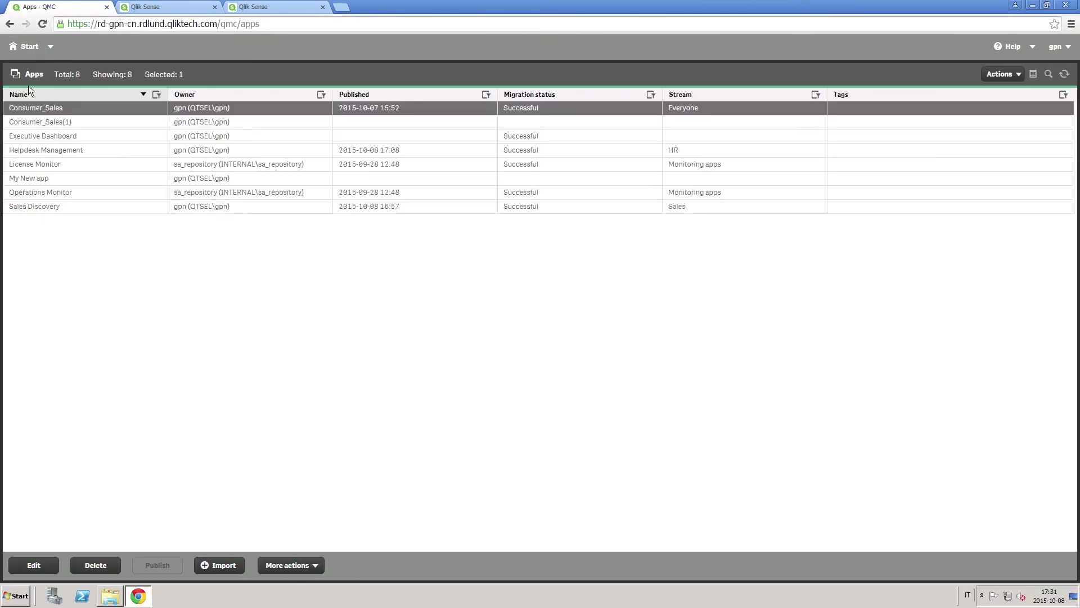
Step: Rename the Consumer_Sales(1) app to 'Consumer_Sales for Executive'
click(42, 120)
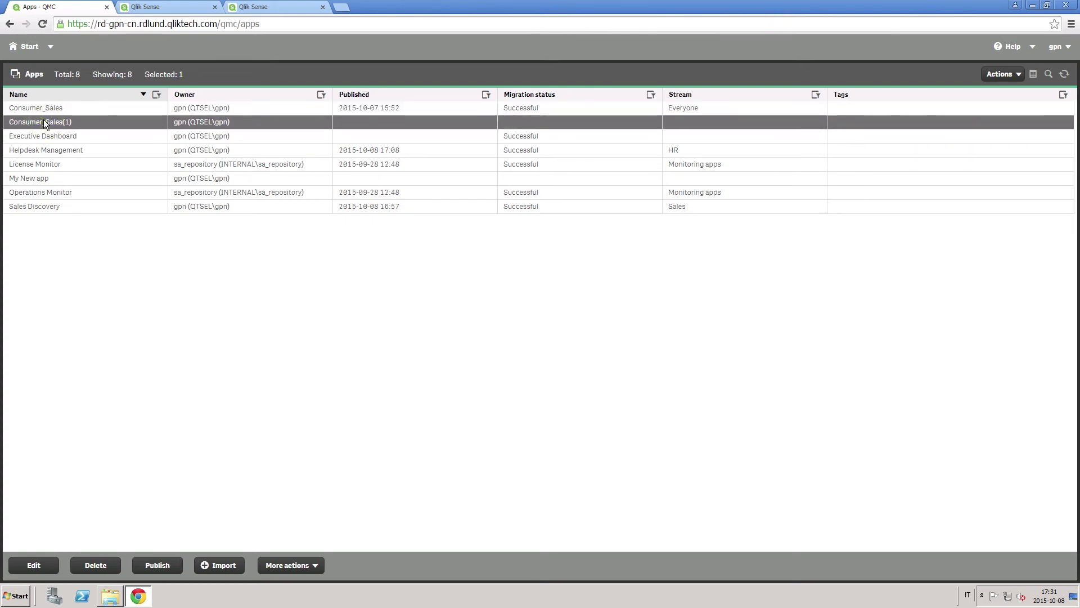
click(34, 565)
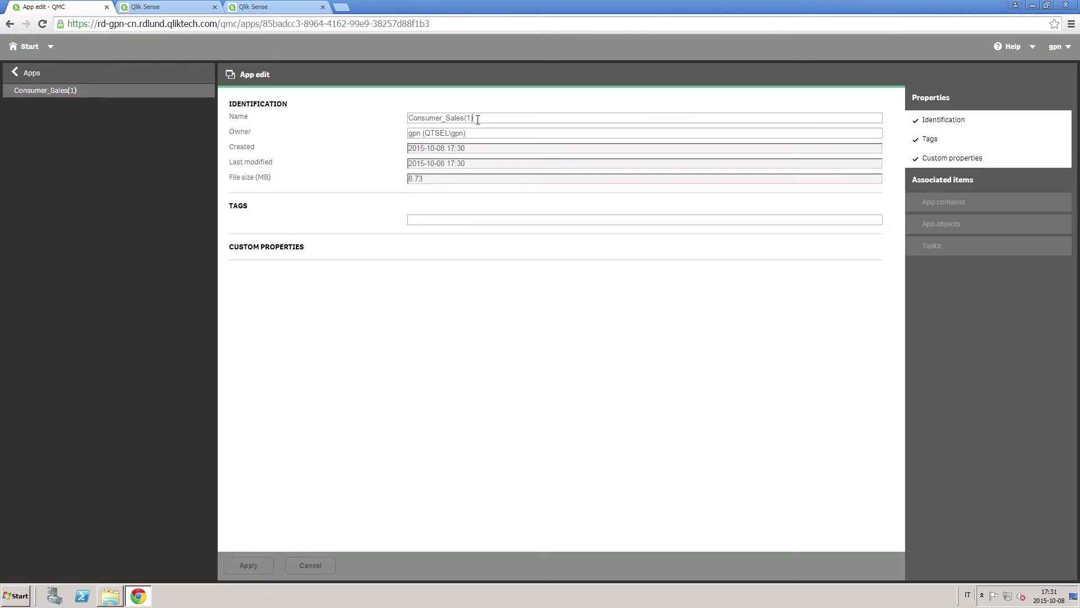
key(BackSpace)
key(BackSpace)
text(for Executive)
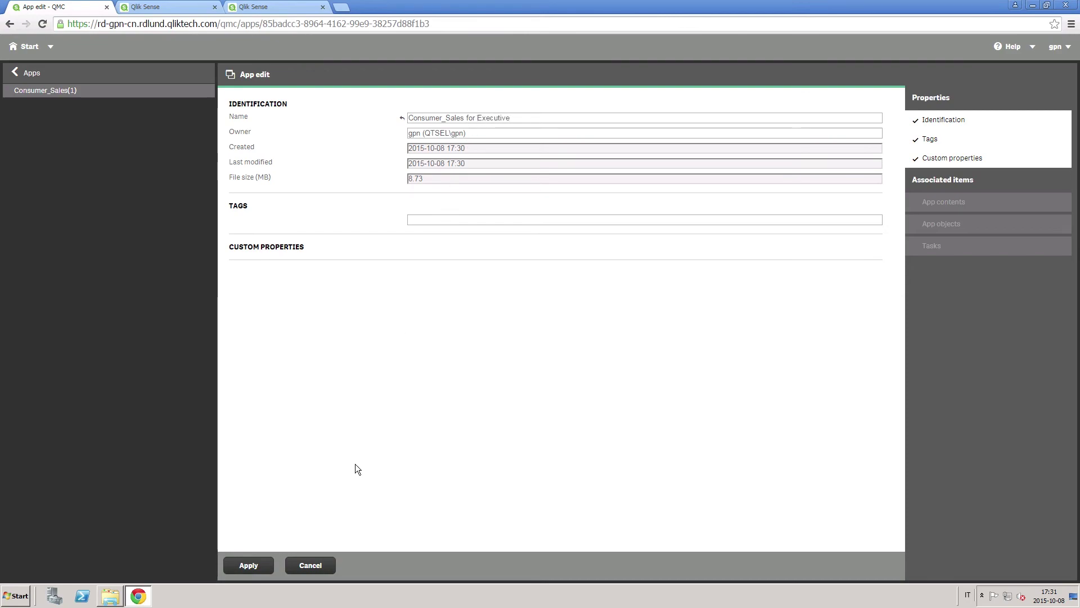
click(255, 563)
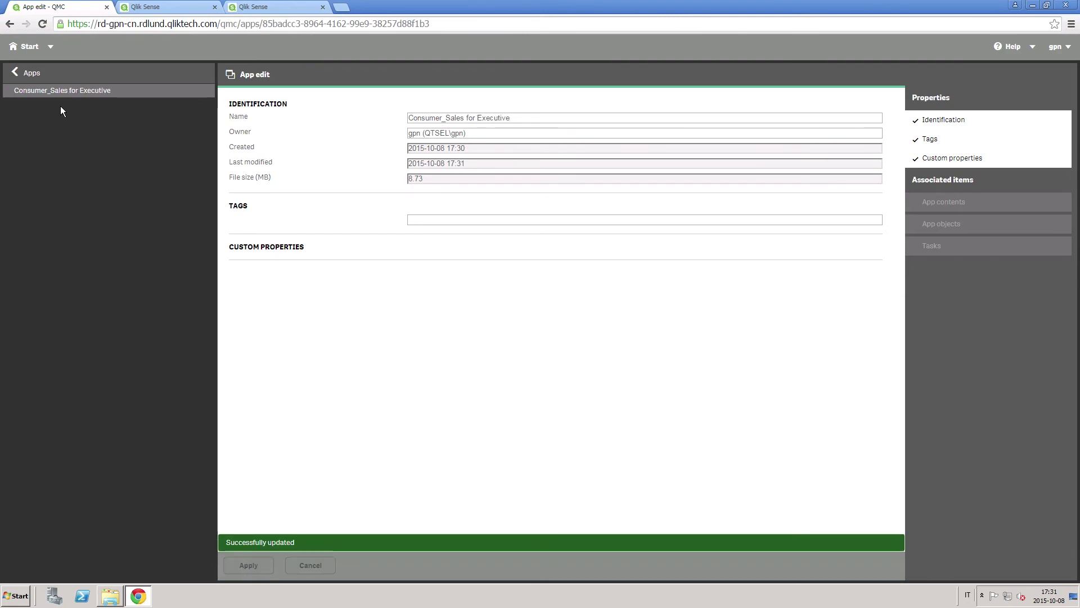
Step: Publish the renamed app to the Consumer Sales for Executive stream
click(19, 73)
click(167, 570)
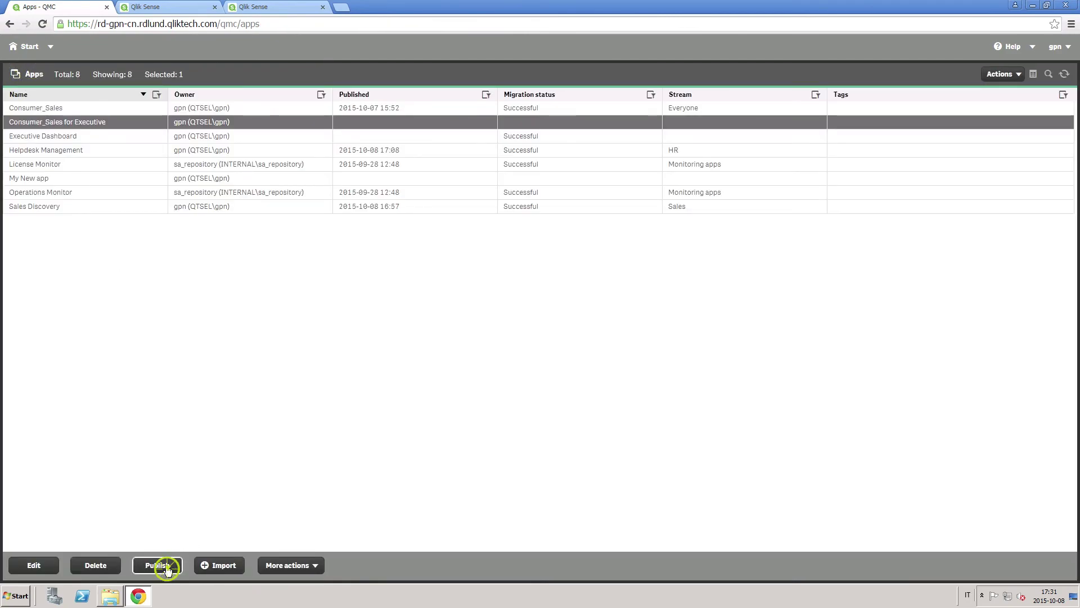
click(485, 283)
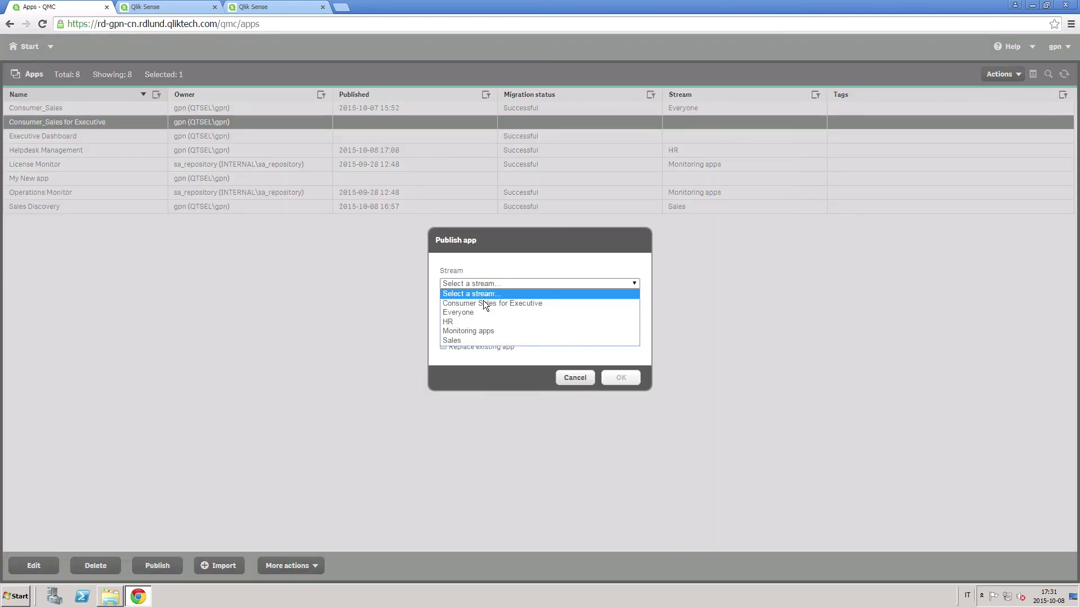
click(485, 303)
click(634, 369)
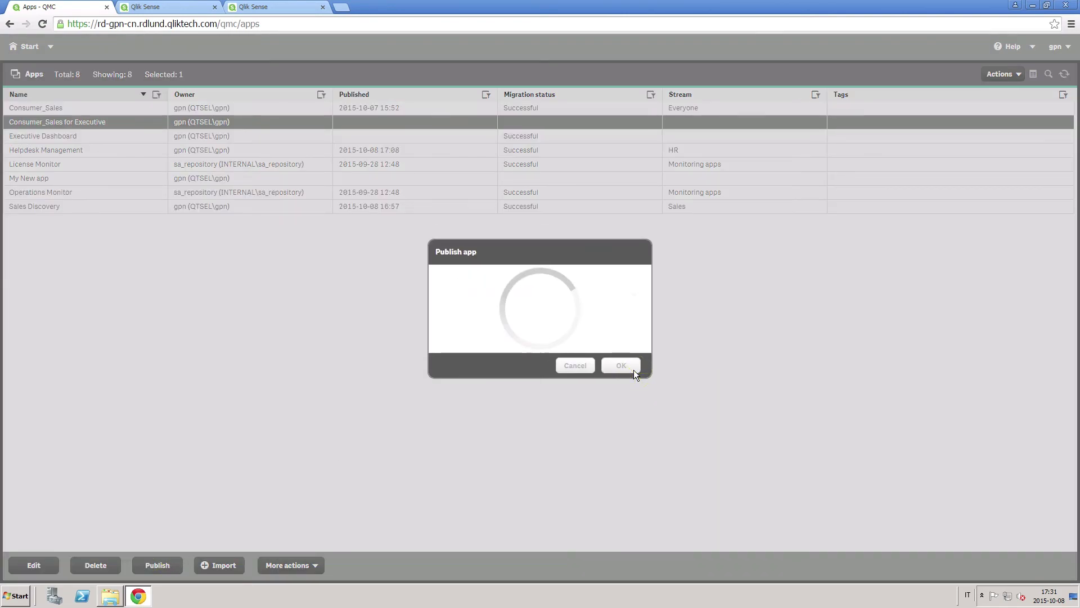